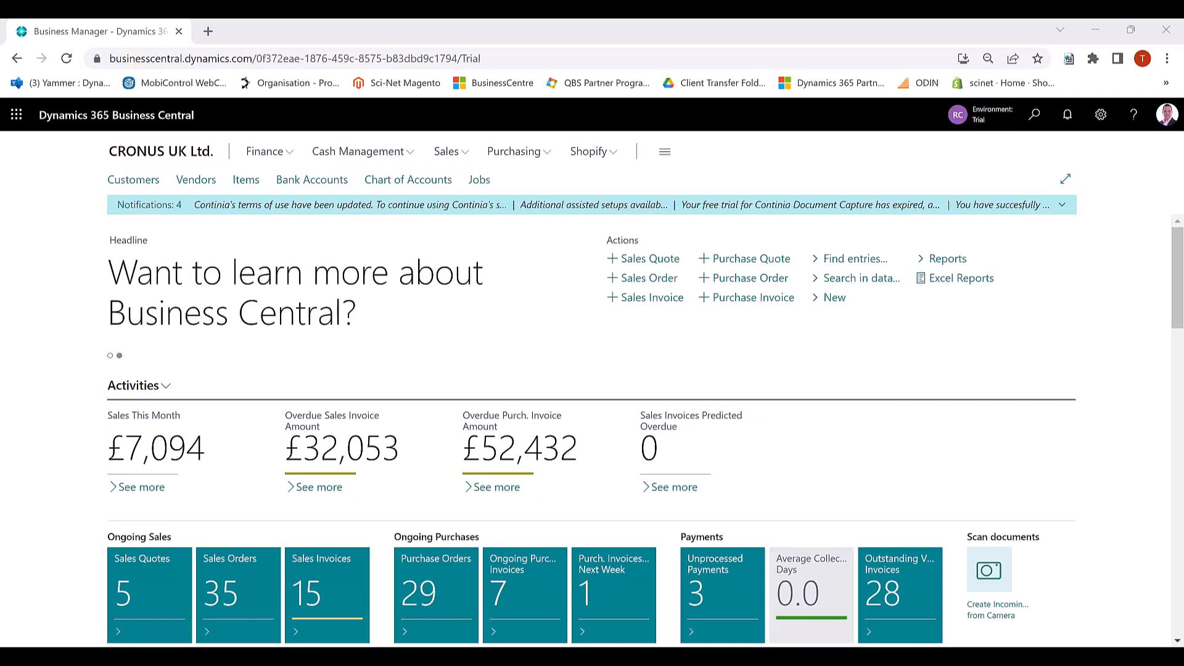
Switch the user role in My Settings to Accountant.
{"action": "left_click", "coordinate": [1099, 119]}
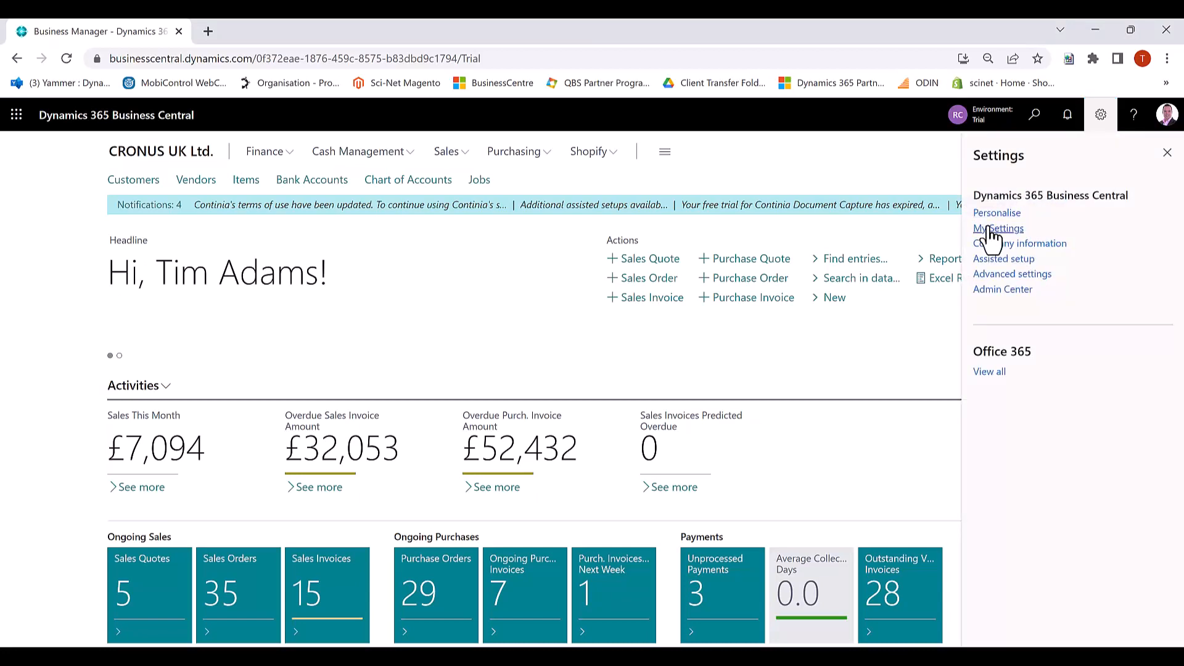
{"action": "left_click", "coordinate": [989, 229]}
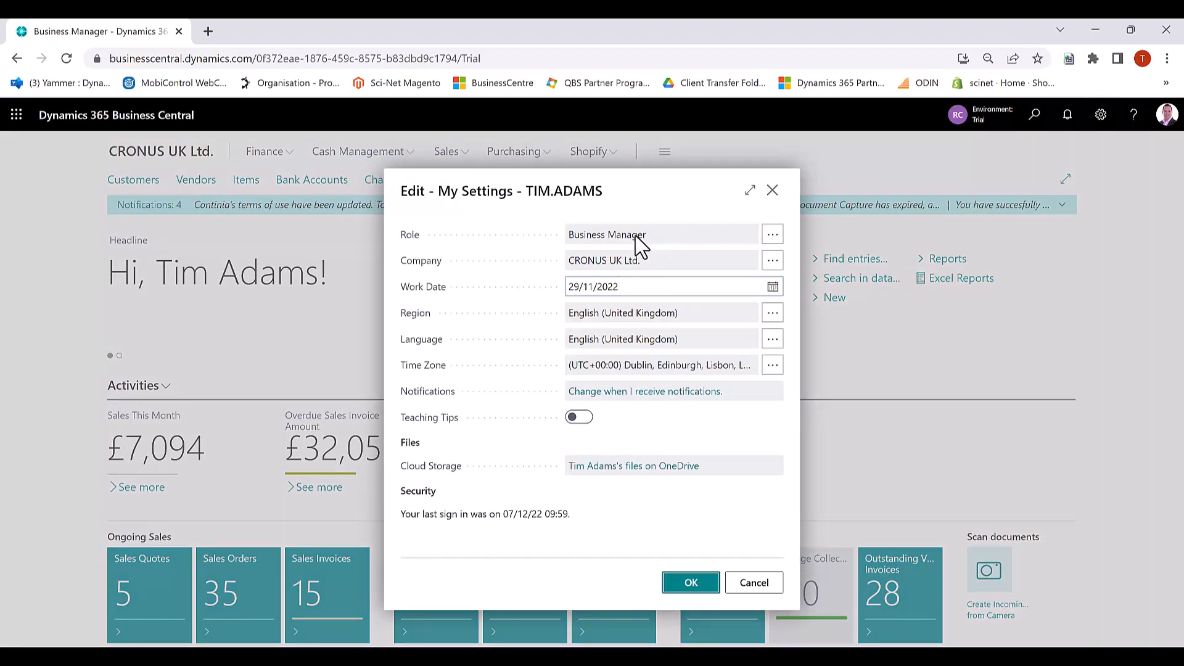
{"action": "left_click", "coordinate": [778, 240]}
{"action": "scroll", "coordinate": [492, 370], "scroll_direction": "up", "scroll_amount": 3}
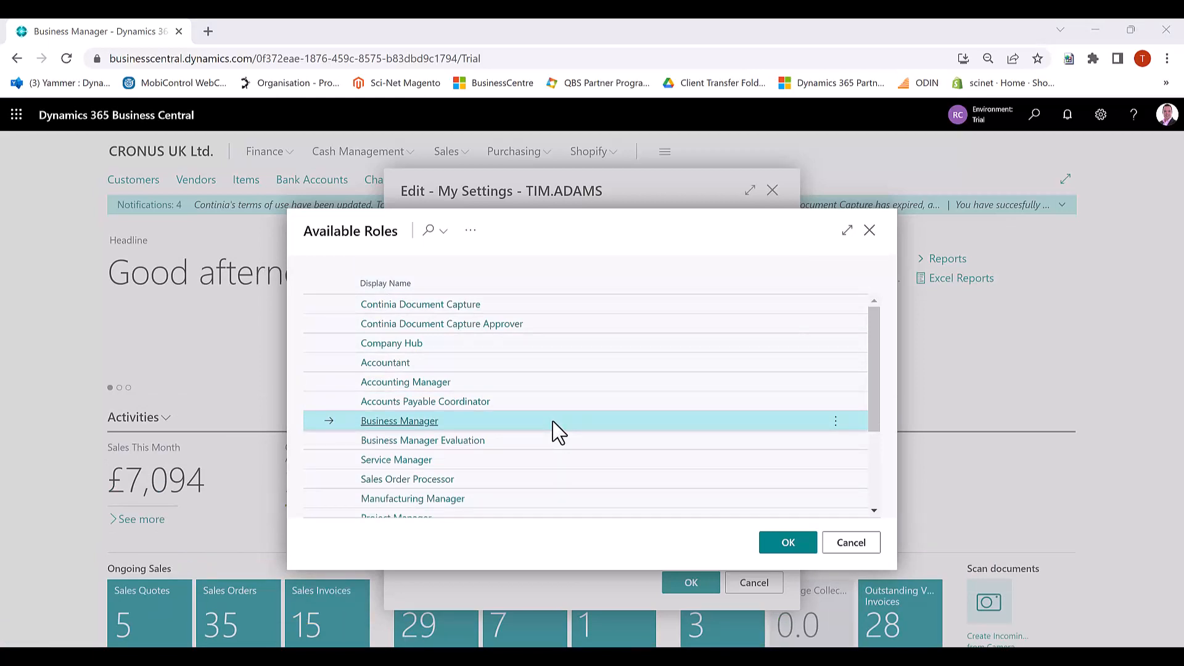
{"action": "left_click", "coordinate": [406, 369]}
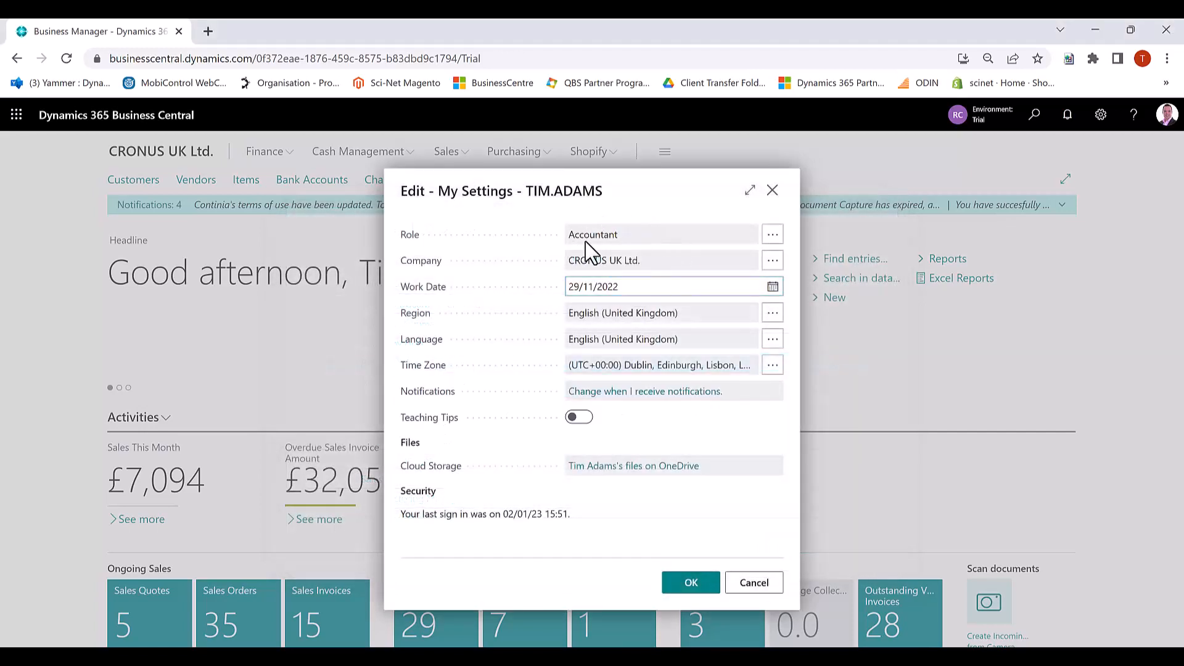
{"action": "left_click", "coordinate": [700, 584]}
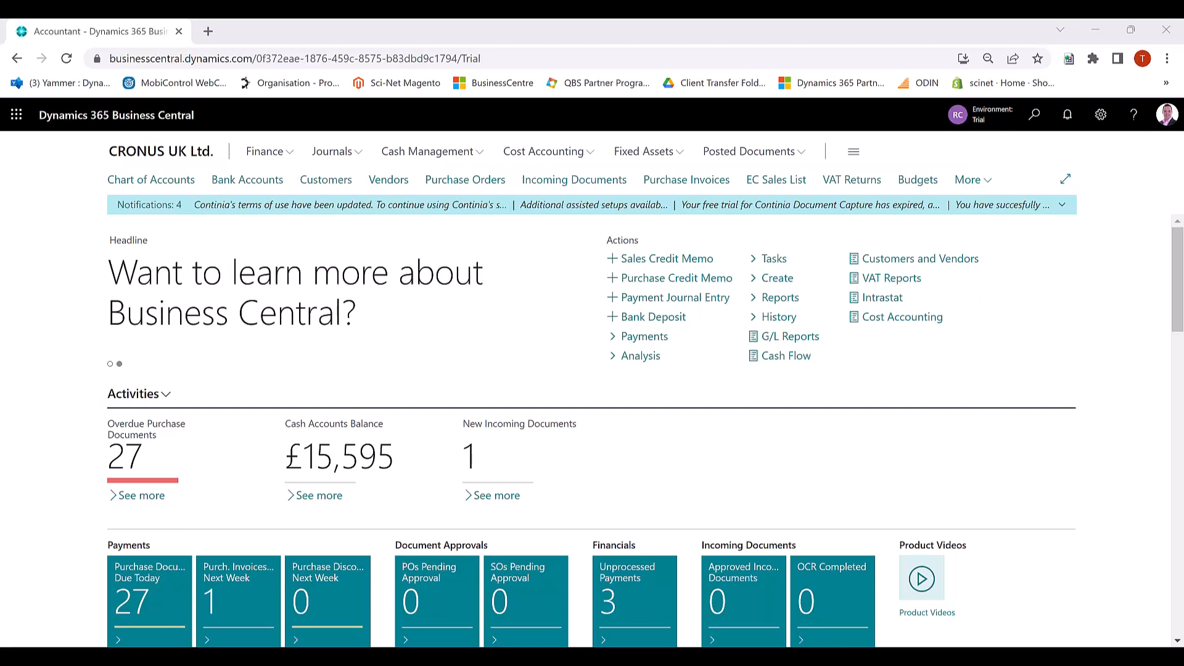
Set the role in My Settings back to Business Manager.
{"action": "left_click", "coordinate": [1101, 116]}
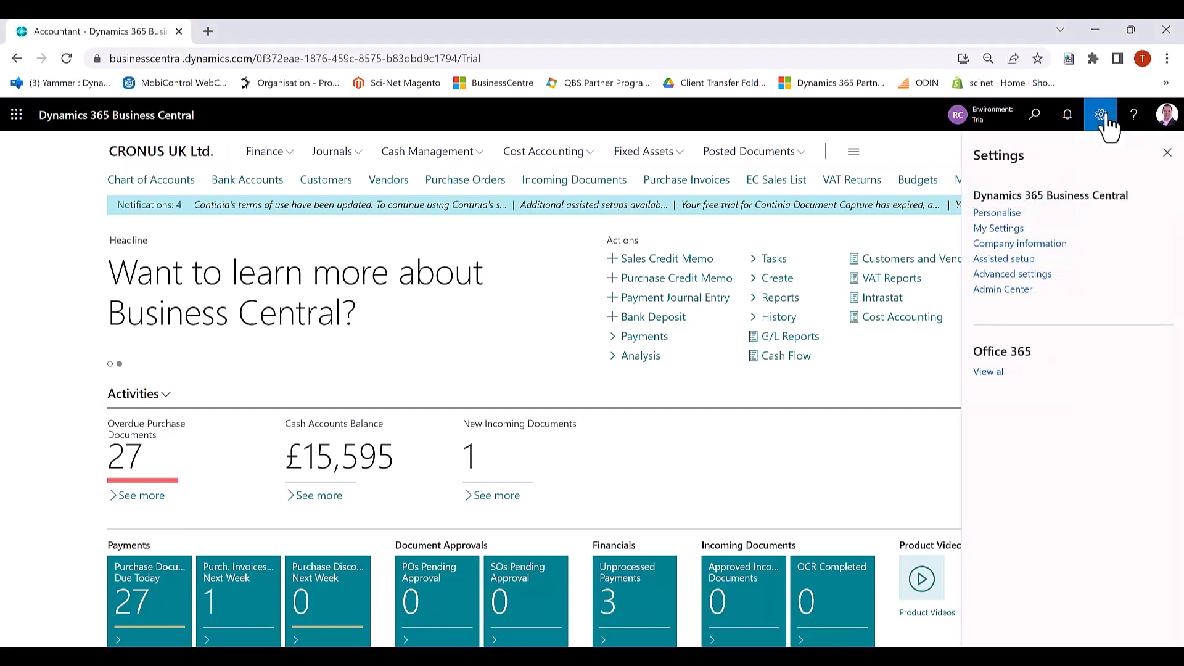
{"action": "left_click", "coordinate": [1010, 229]}
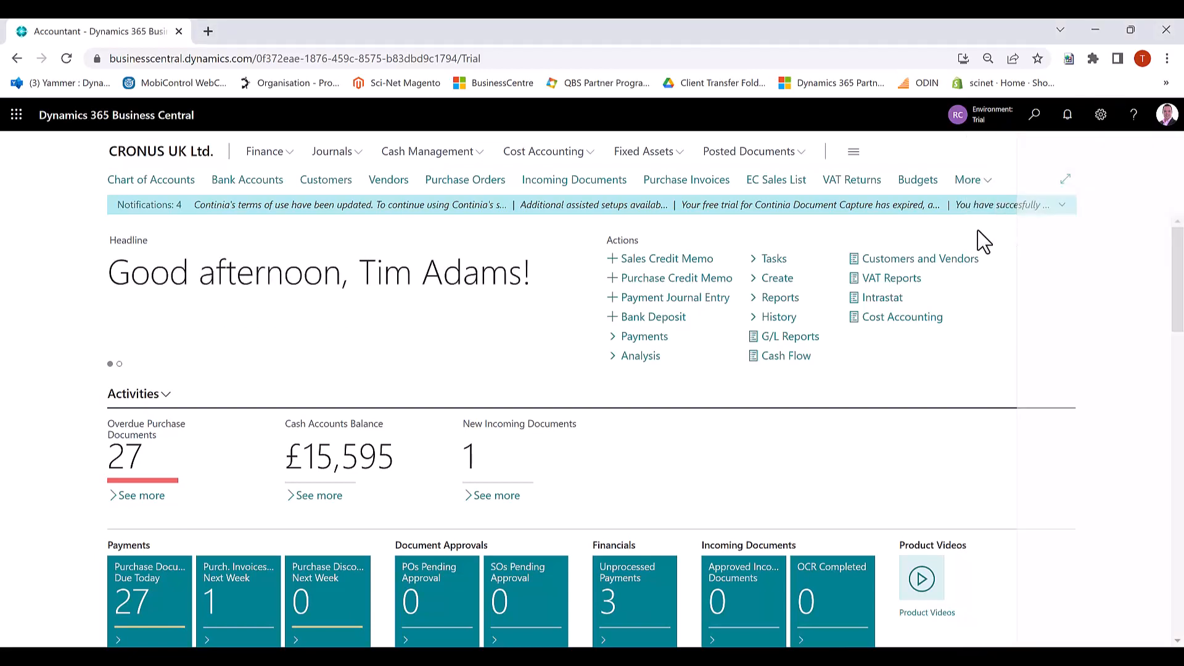
{"action": "left_click", "coordinate": [774, 236]}
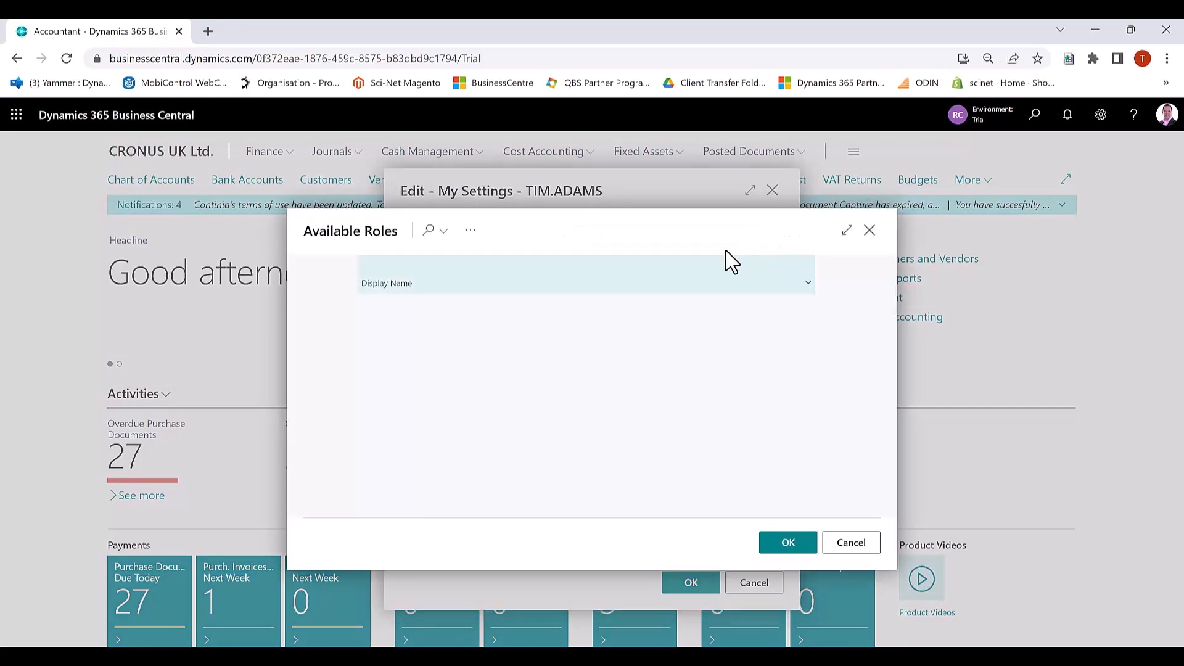
{"action": "left_click", "coordinate": [402, 364]}
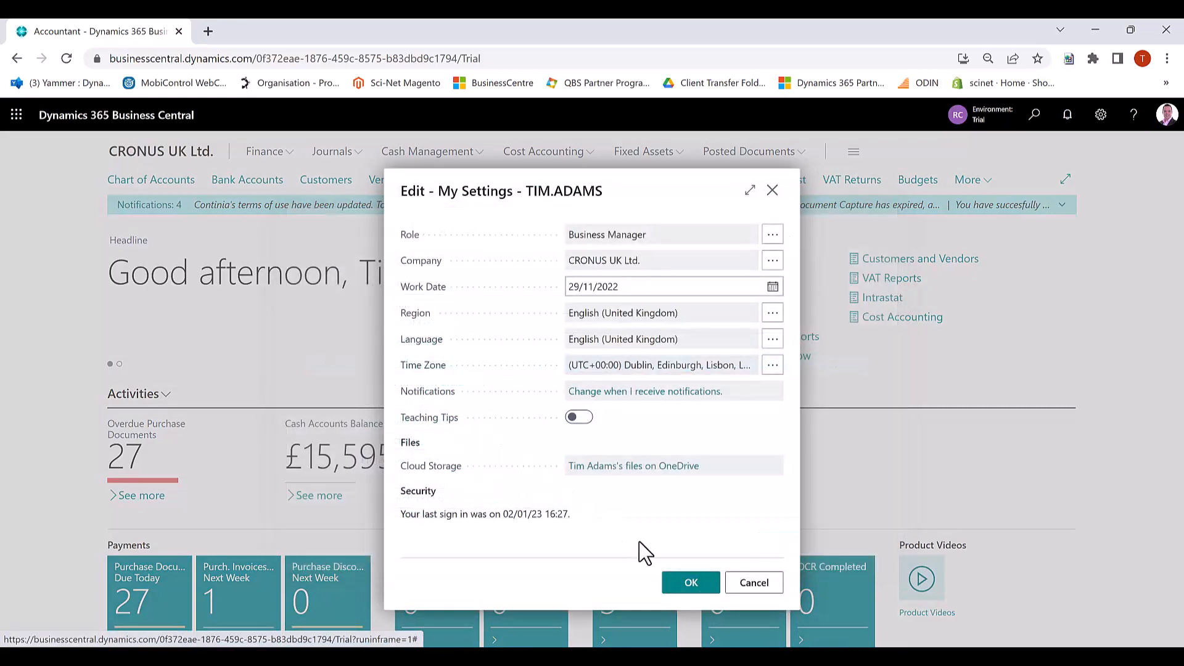
{"action": "left_click", "coordinate": [692, 583]}
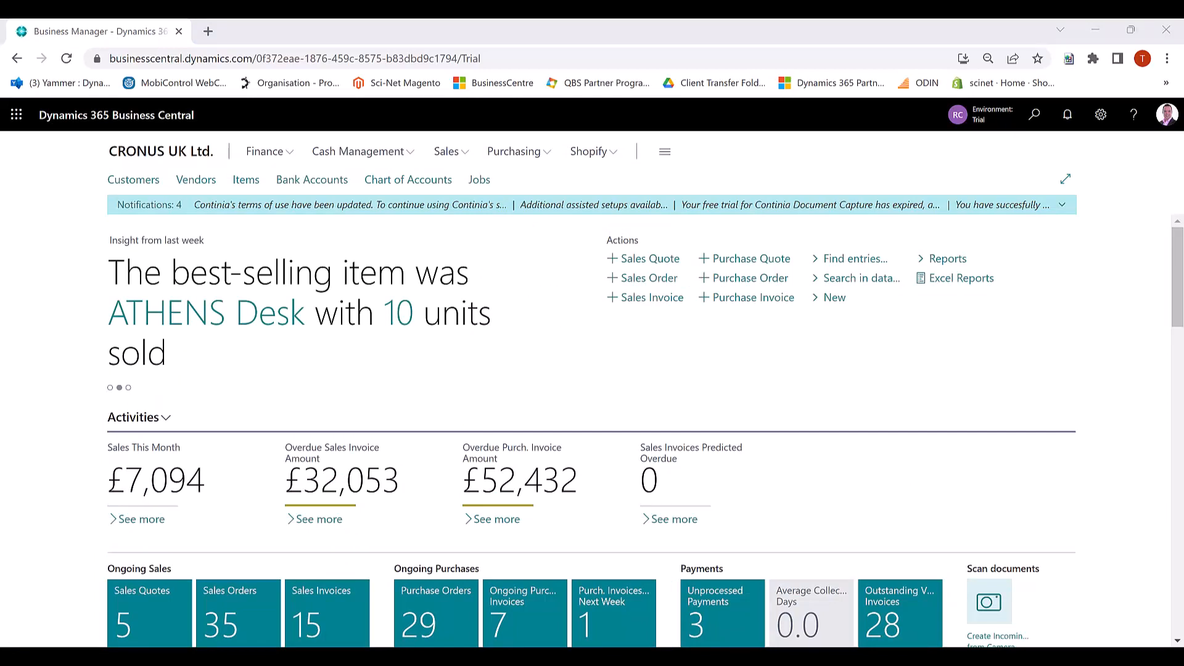
Open the Chart of Accounts from the Finance area, hide its details pane, and return to the role centre.
{"action": "left_click", "coordinate": [281, 156]}
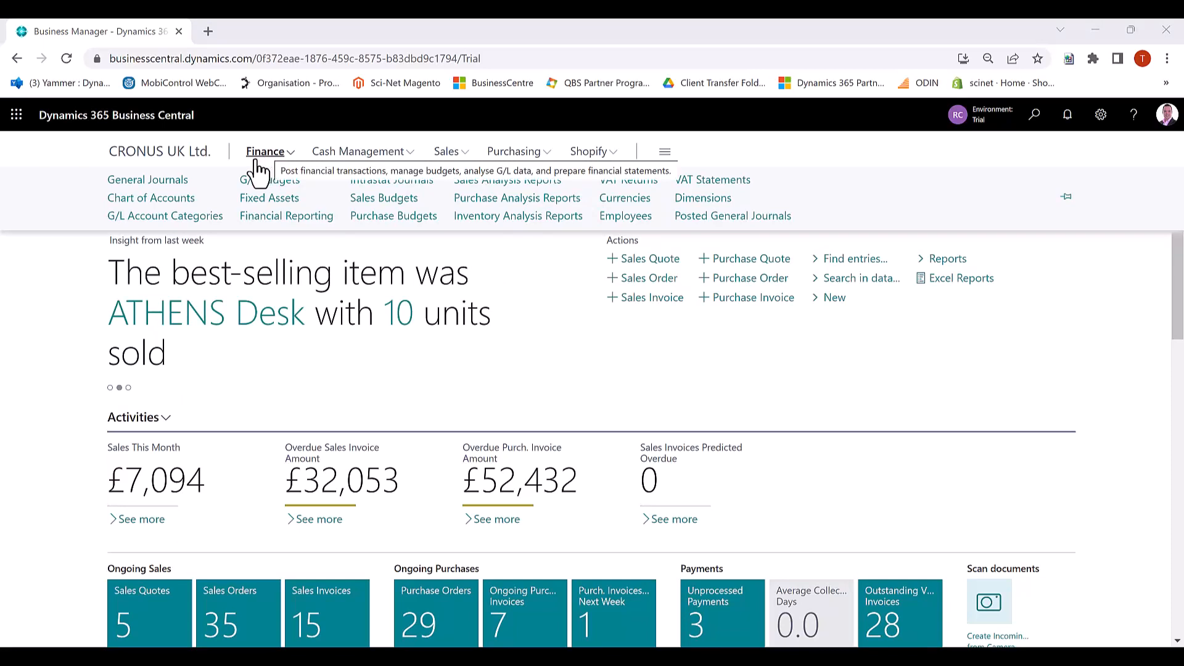
{"action": "left_click", "coordinate": [165, 203]}
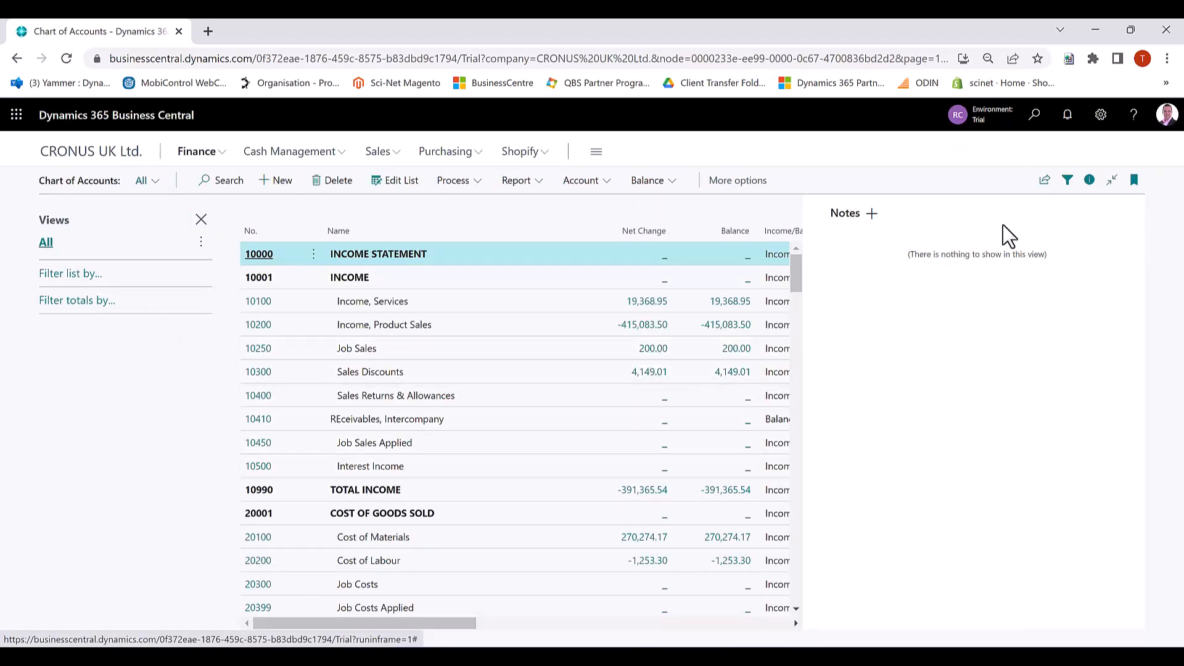
{"action": "left_click", "coordinate": [1090, 180]}
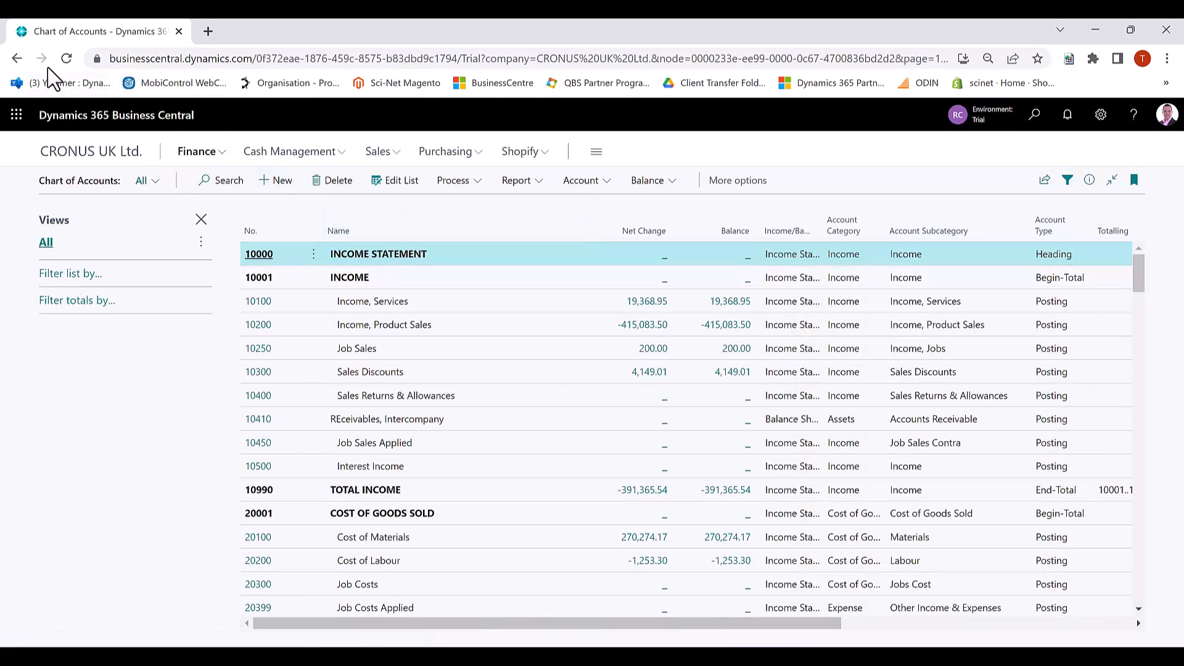
{"action": "left_click", "coordinate": [15, 61]}
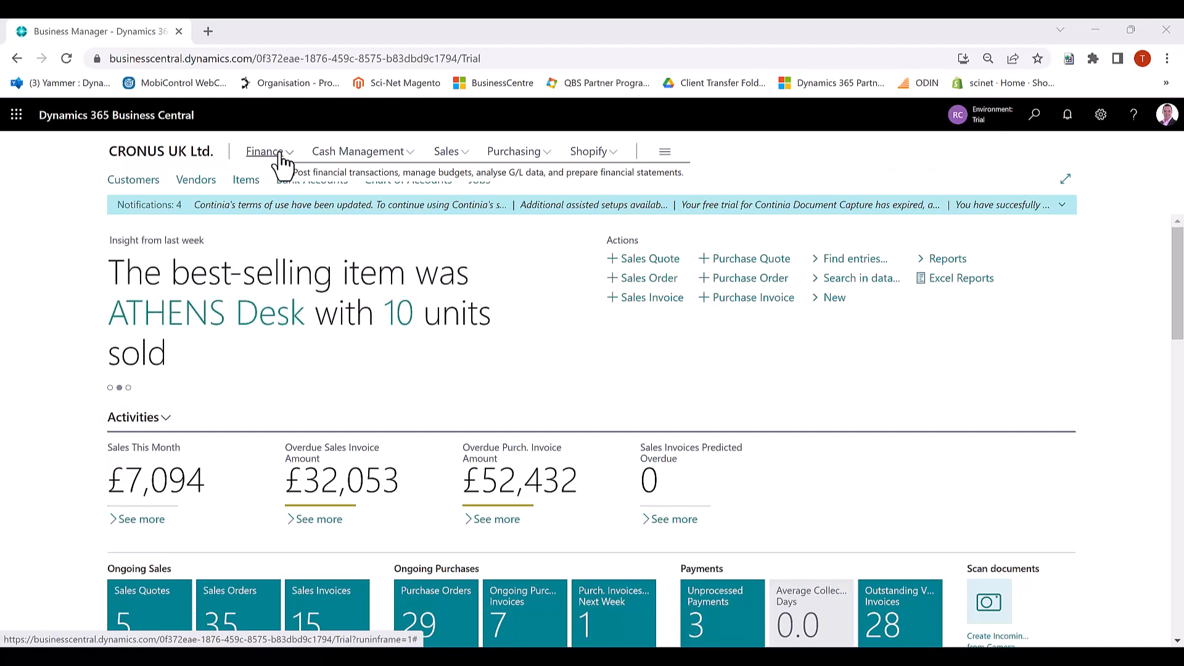
Explore the features of all roles, narrowed to Administration, and examine the setup pages of the Finance role.
{"action": "left_click", "coordinate": [670, 157]}
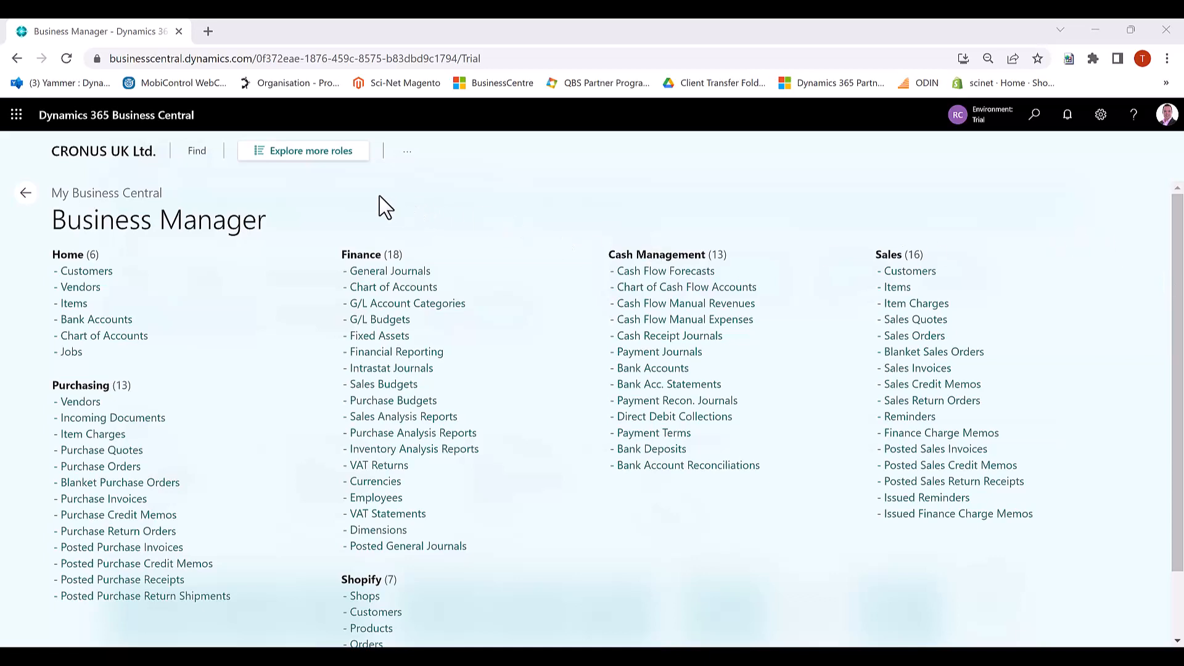
{"action": "left_click", "coordinate": [320, 157]}
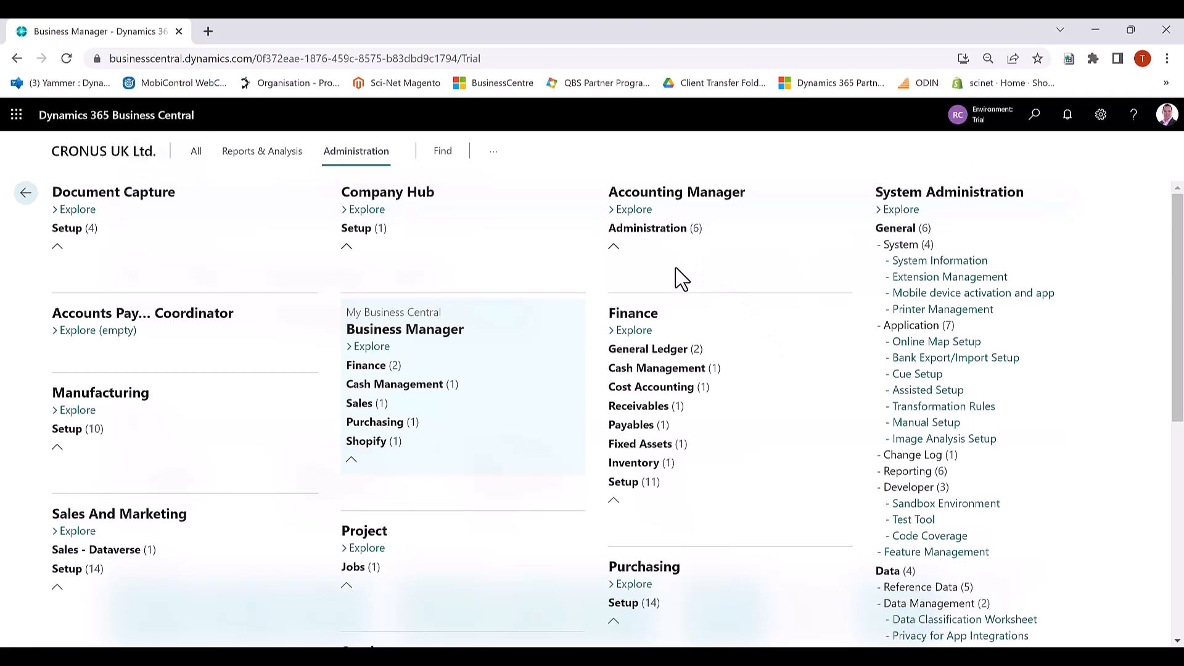
{"action": "left_click", "coordinate": [632, 333]}
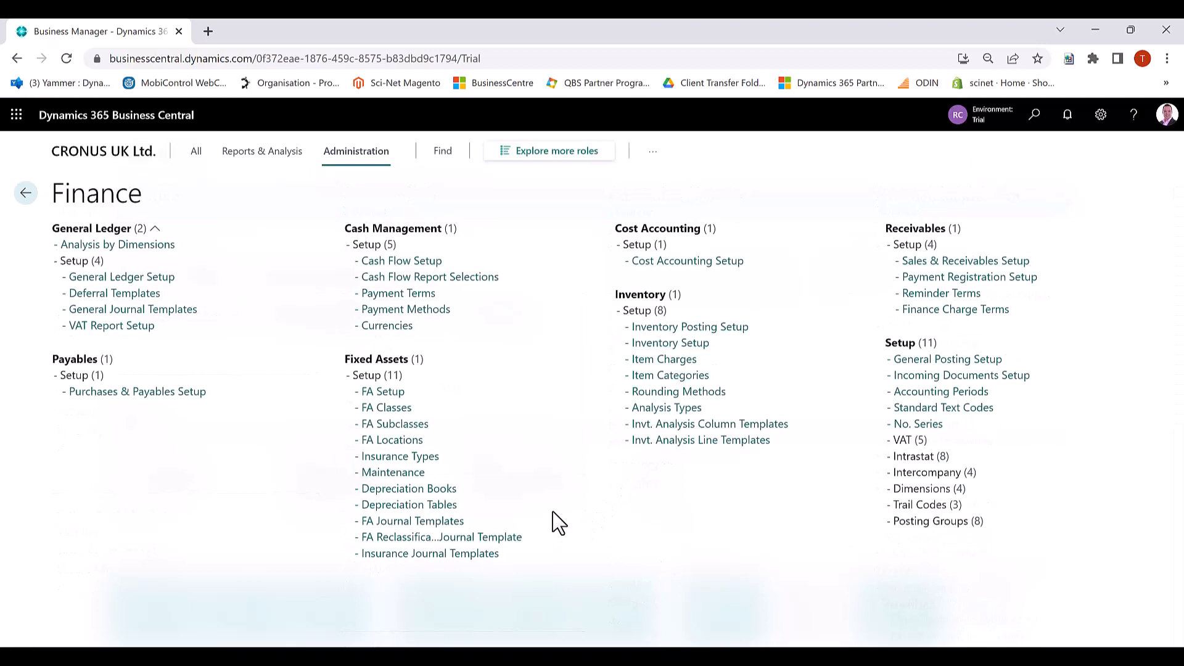
{"action": "key", "text": "alt+Tab"}
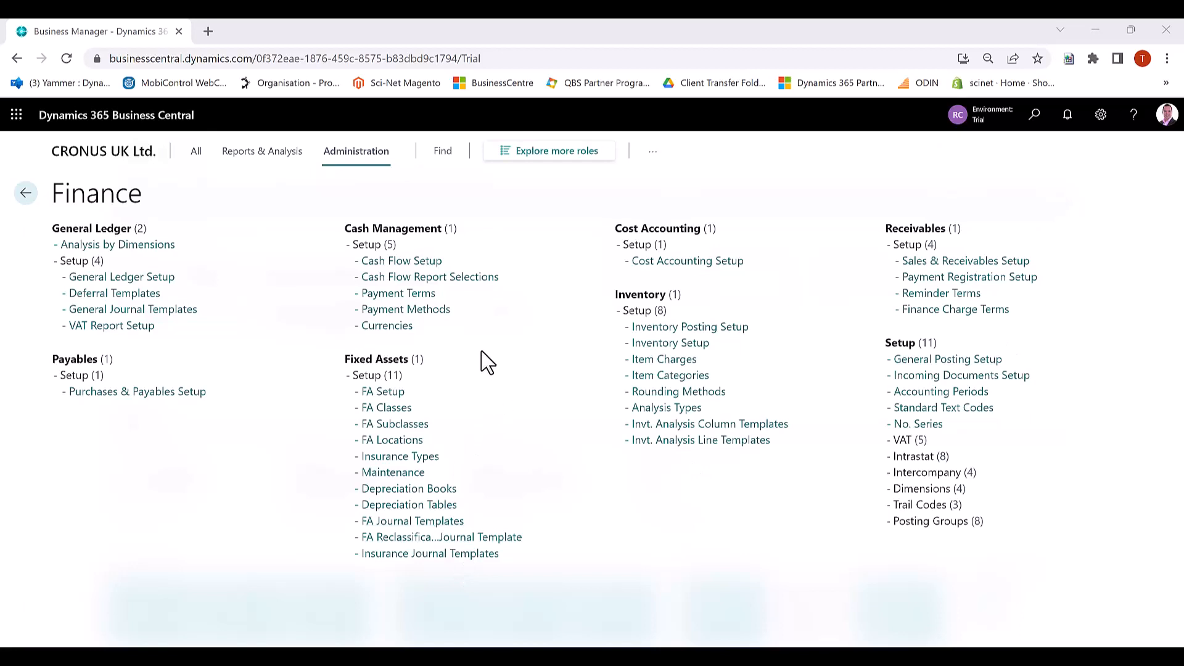
Open the Payment Methods page and bookmark it to the role centre's navigation menu.
{"action": "left_click", "coordinate": [435, 328]}
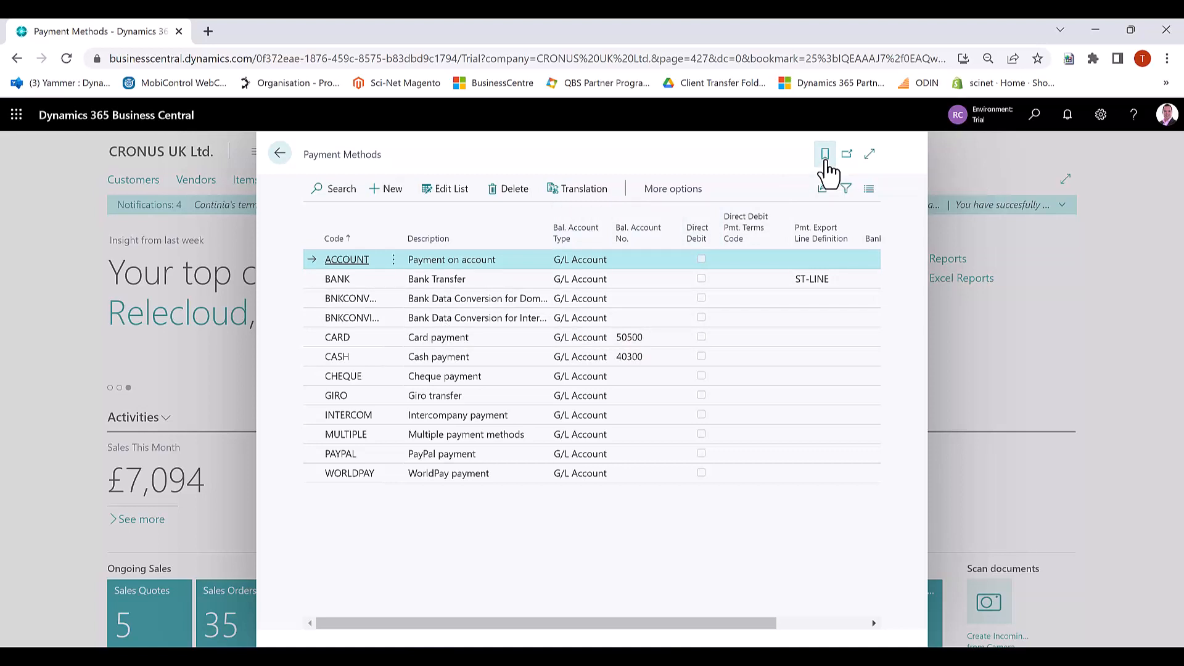
{"action": "left_click", "coordinate": [826, 158]}
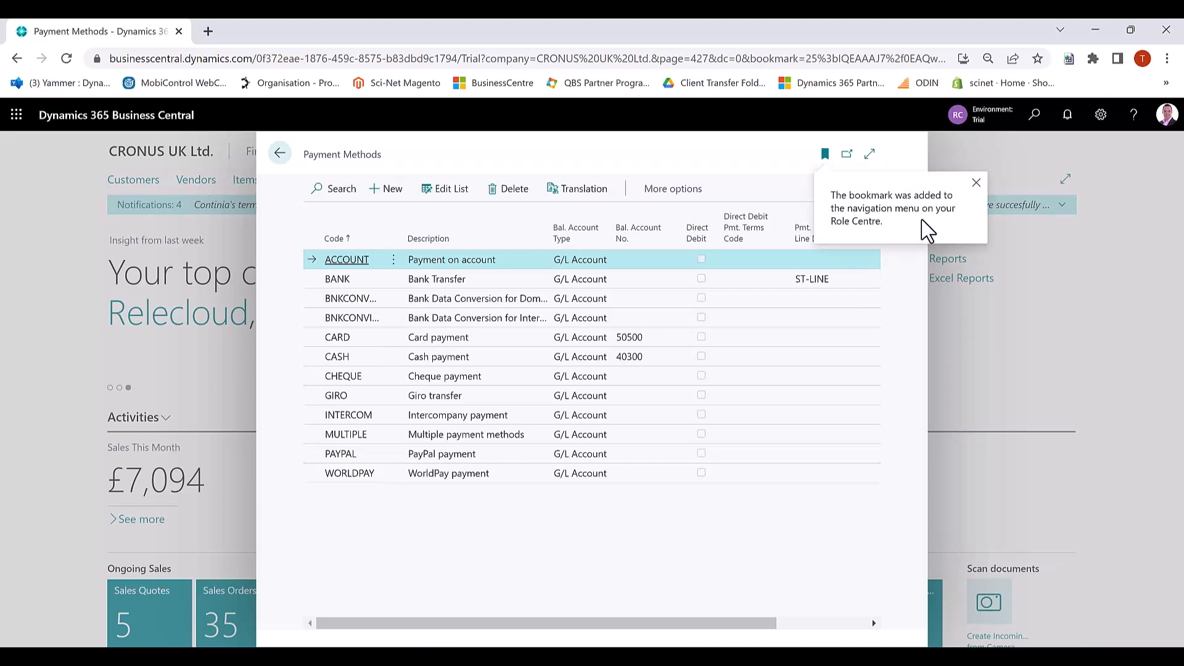
{"action": "left_click", "coordinate": [977, 183]}
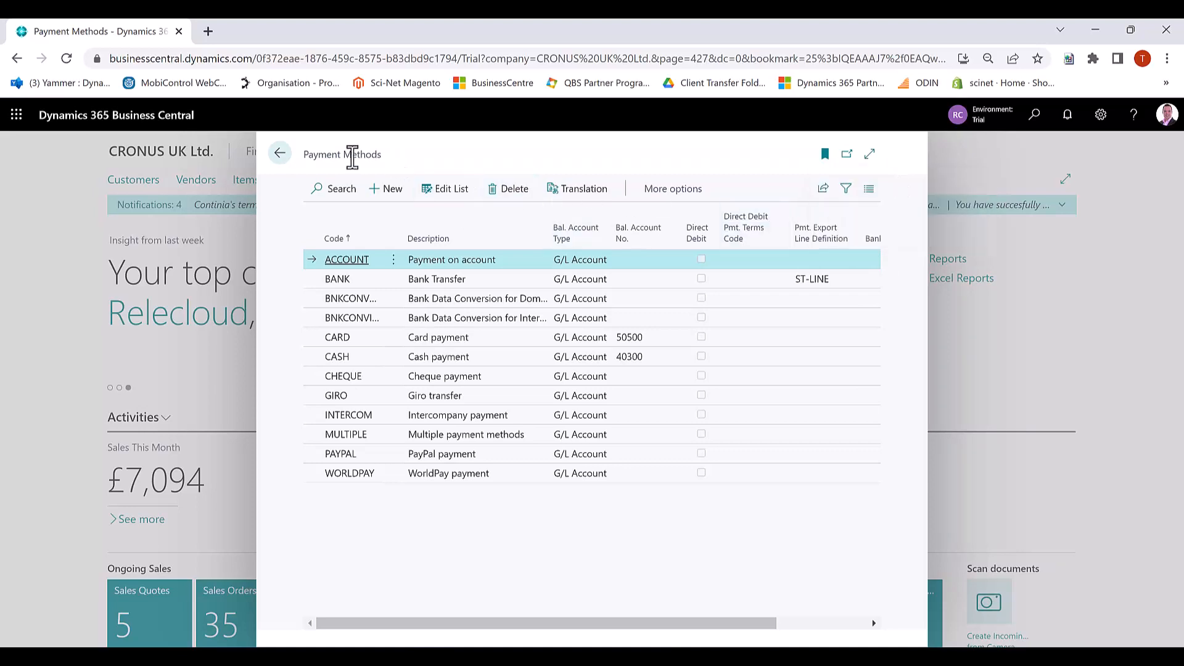
{"action": "left_click", "coordinate": [279, 154]}
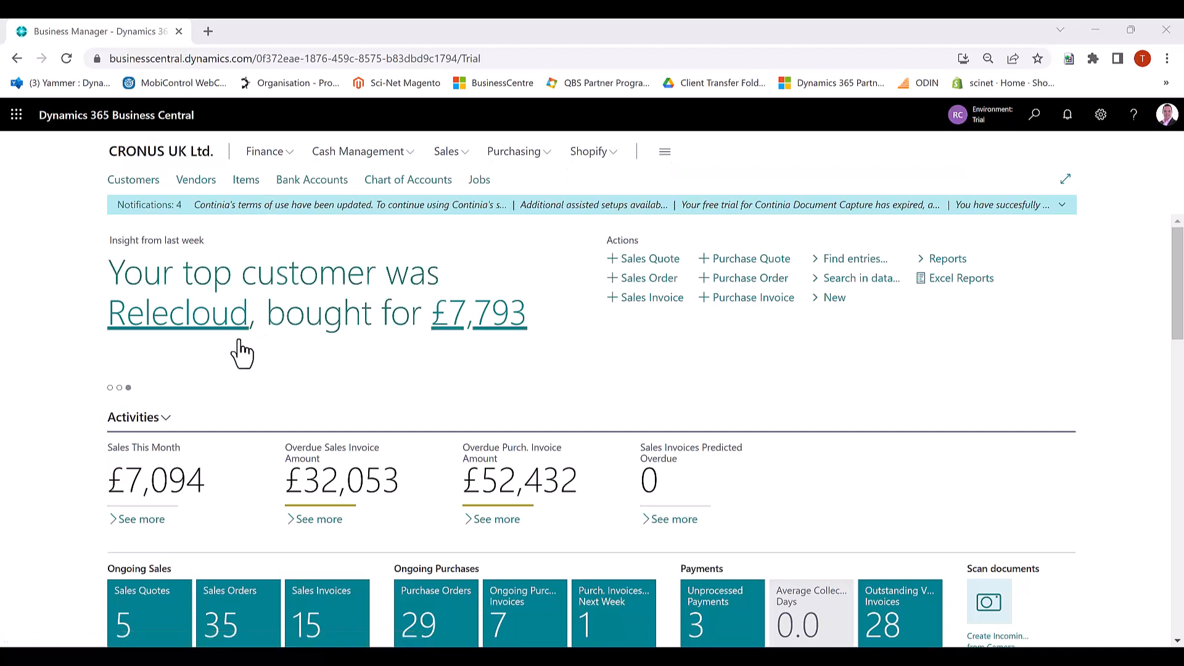
View the Sales Invoices list behind the Ongoing Sales figures on the role centre, and close it again.
{"action": "scroll", "coordinate": [241, 353], "scroll_direction": "down", "scroll_amount": 3}
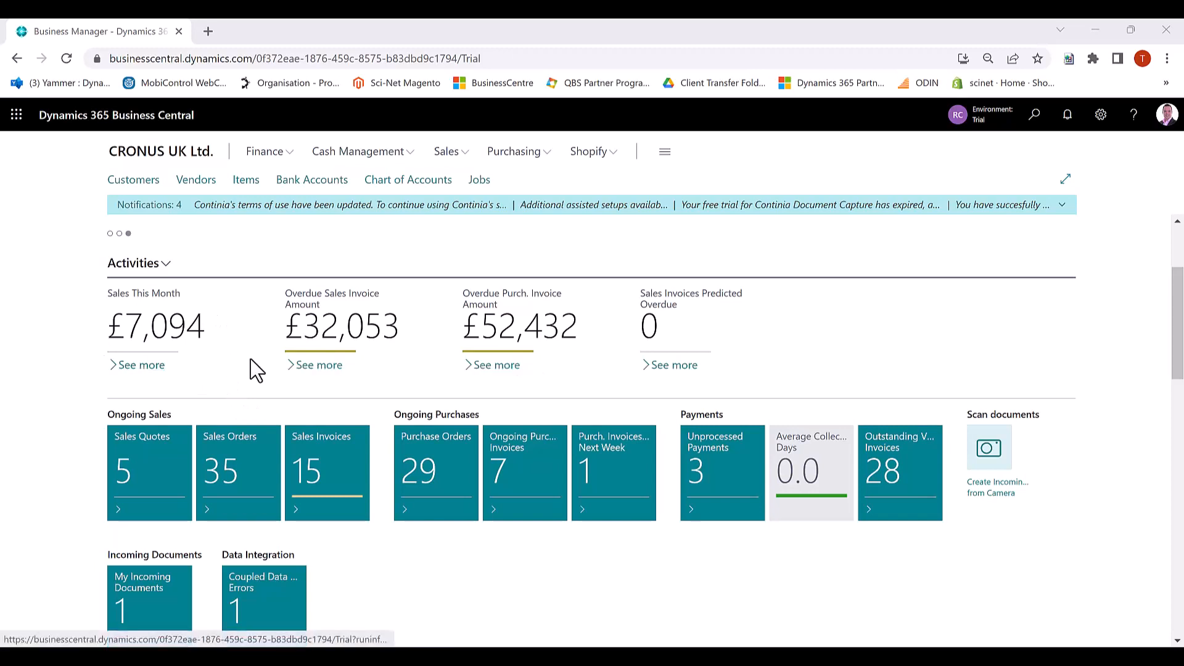
{"action": "scroll", "coordinate": [407, 388], "scroll_direction": "down", "scroll_amount": 1}
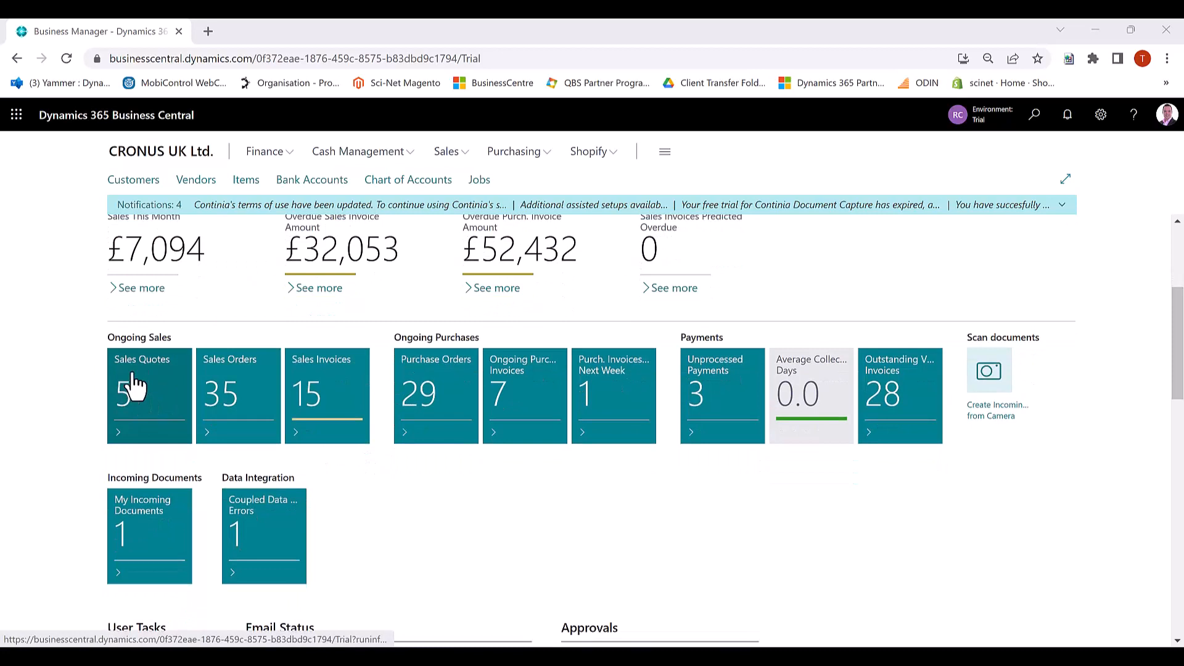
{"action": "left_click", "coordinate": [329, 398]}
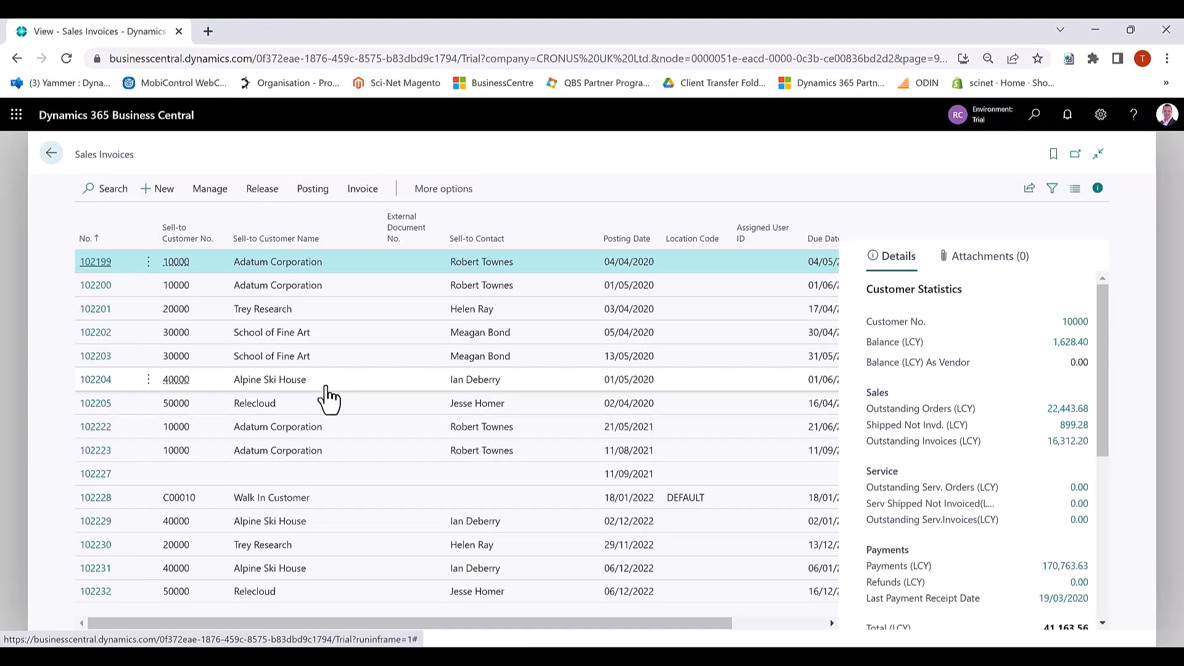
{"action": "left_click", "coordinate": [51, 155]}
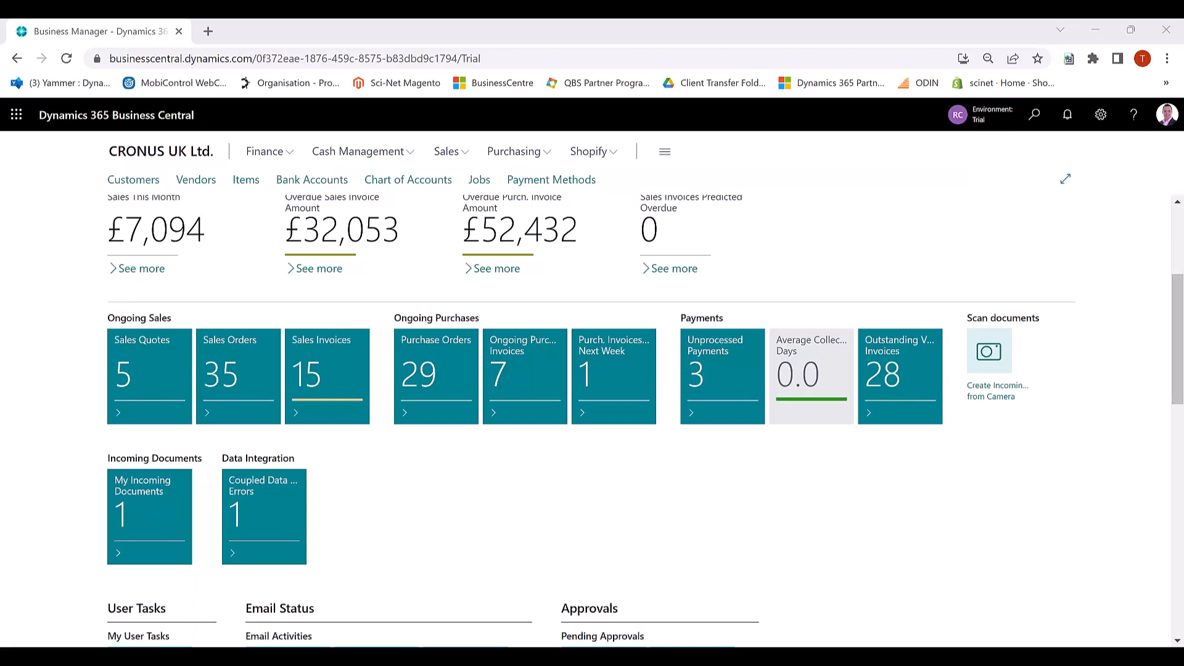
Find the Items list through a Tell Me search for "Items", open it, and browse its records.
{"action": "left_click", "coordinate": [1034, 115]}
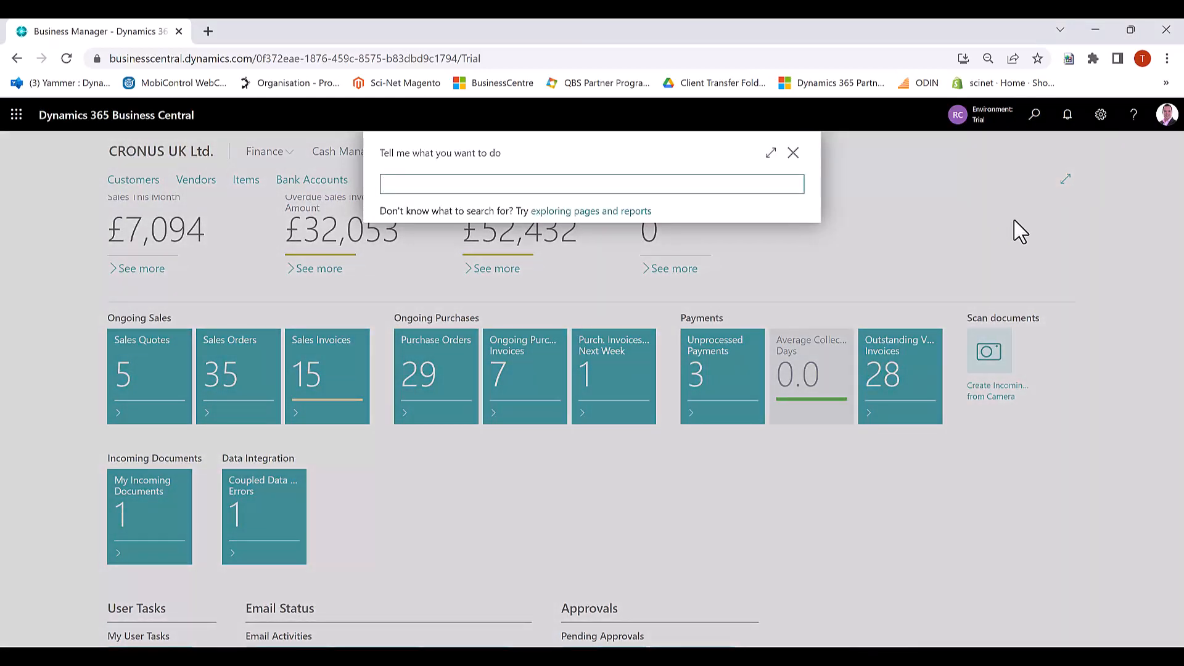
{"action": "type", "text": "Items"}
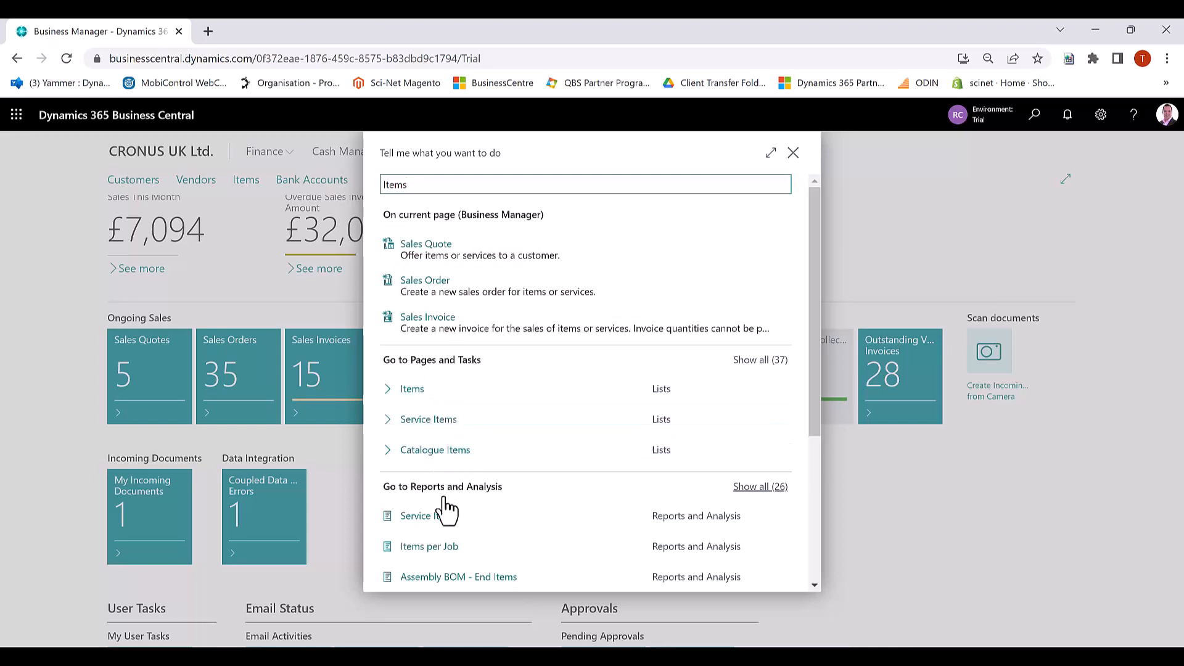
{"action": "left_click", "coordinate": [423, 391]}
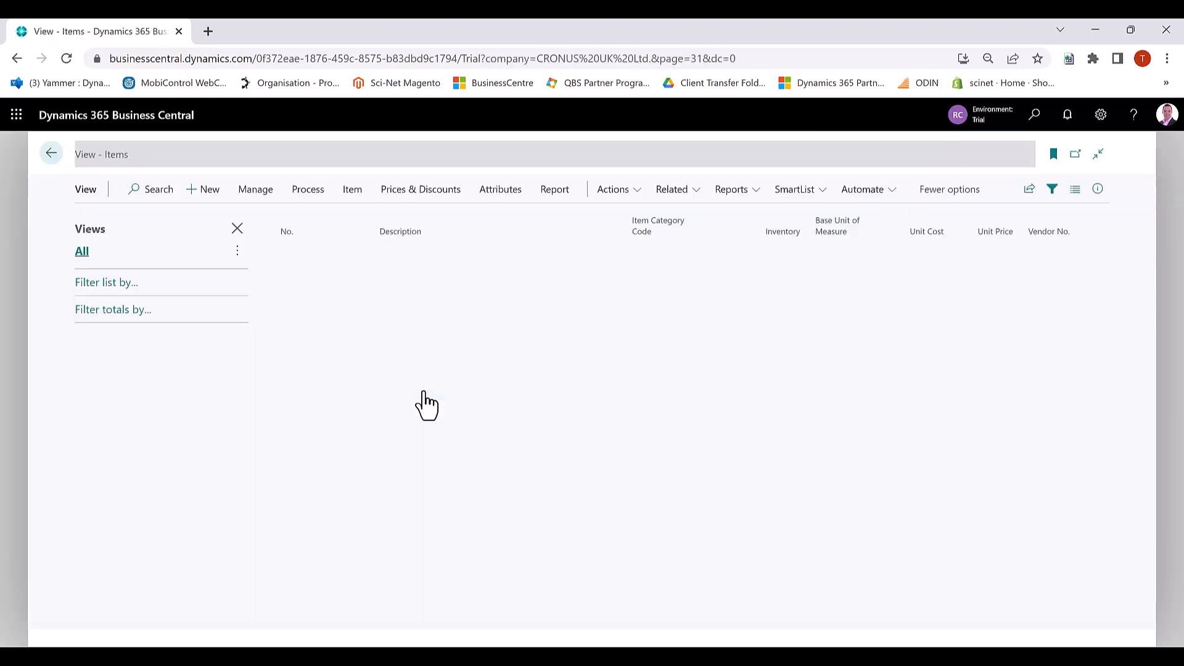
{"action": "scroll", "coordinate": [413, 388], "scroll_direction": "down", "scroll_amount": 8}
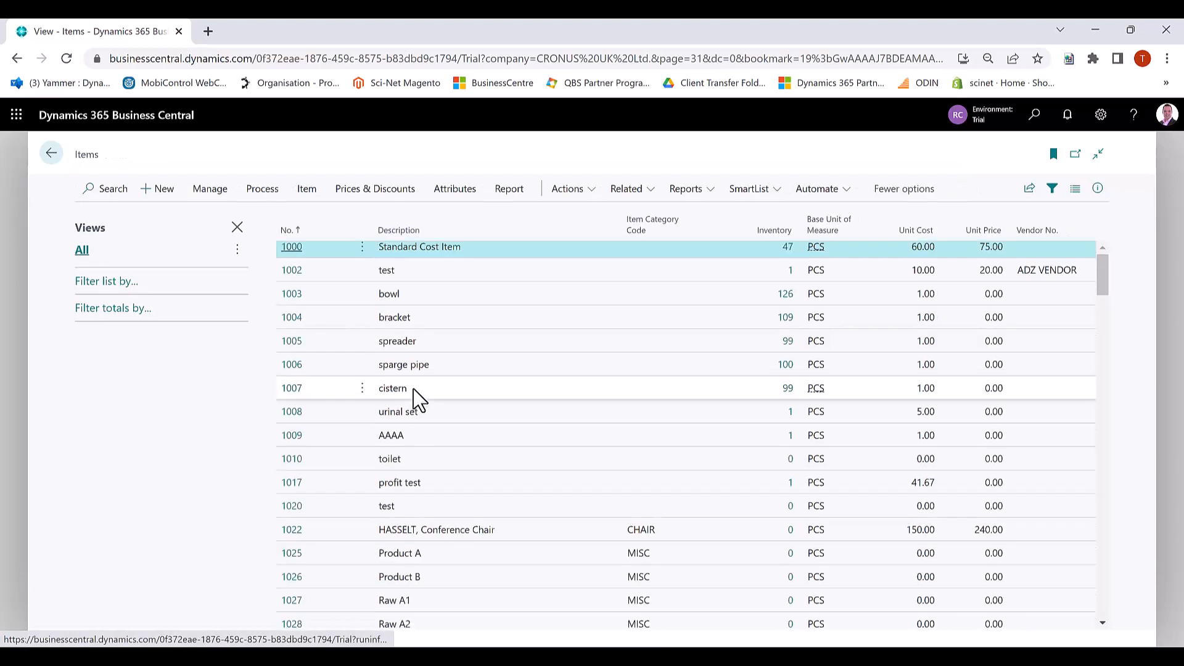
{"action": "scroll", "coordinate": [413, 388], "scroll_direction": "down", "scroll_amount": 1}
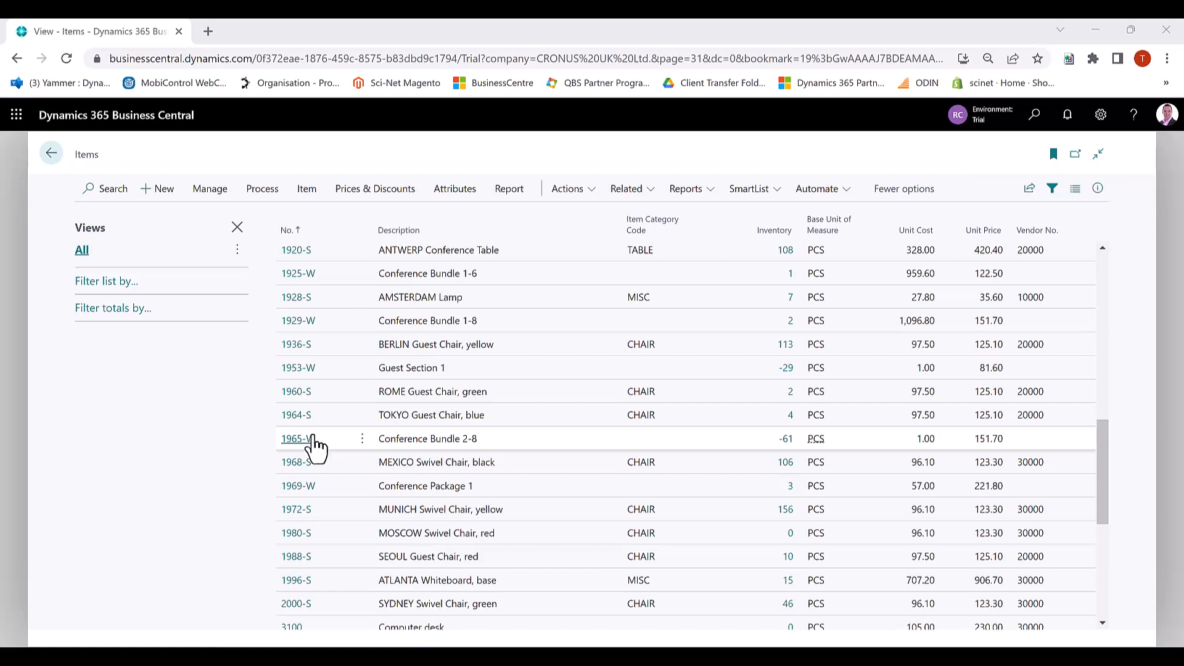
Search the Items list for "chair" and examine the description of the Item Category Code column.
{"action": "left_click", "coordinate": [104, 192]}
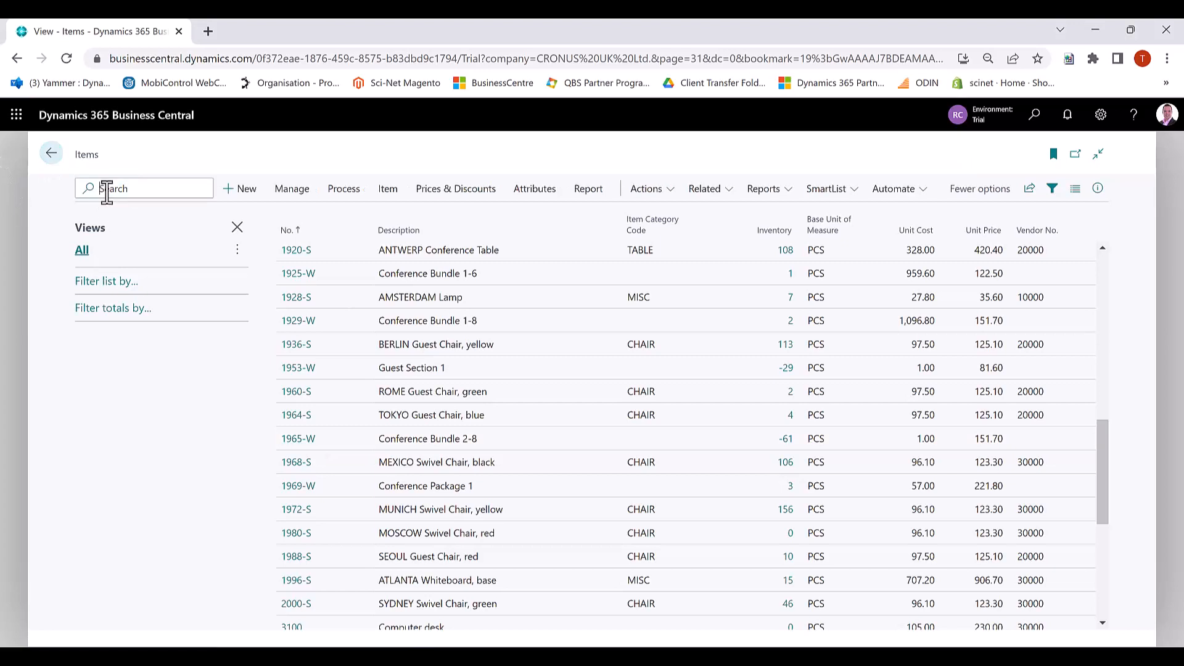
{"action": "type", "text": "chair"}
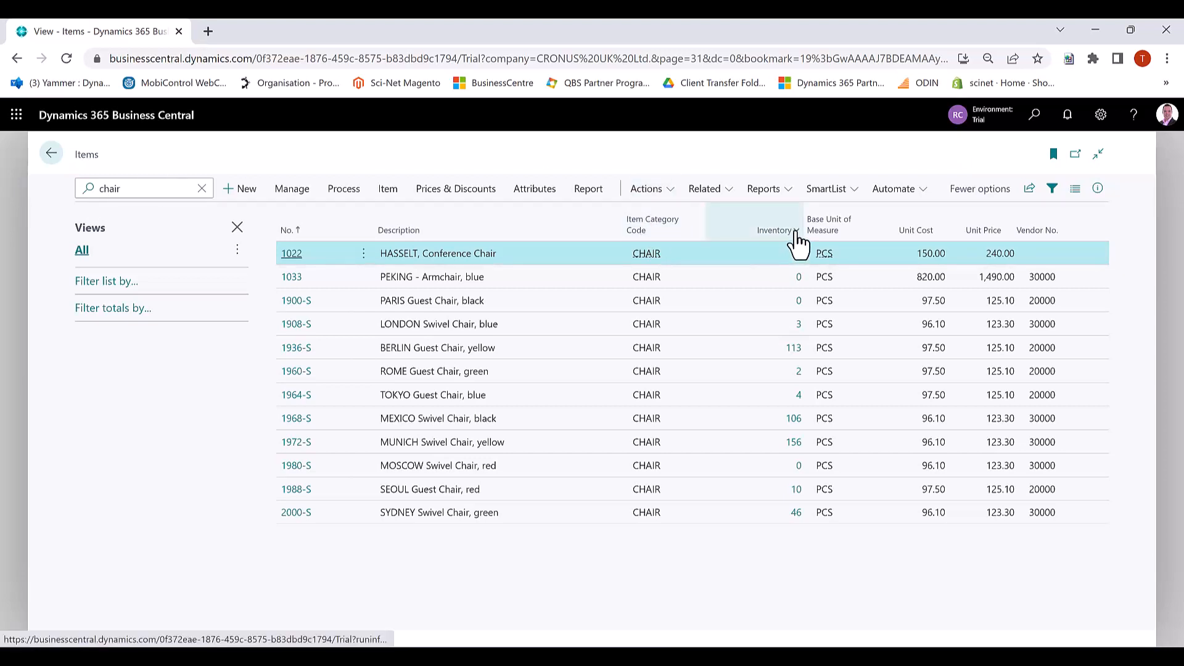
{"action": "mouse_move", "coordinate": [799, 236]}
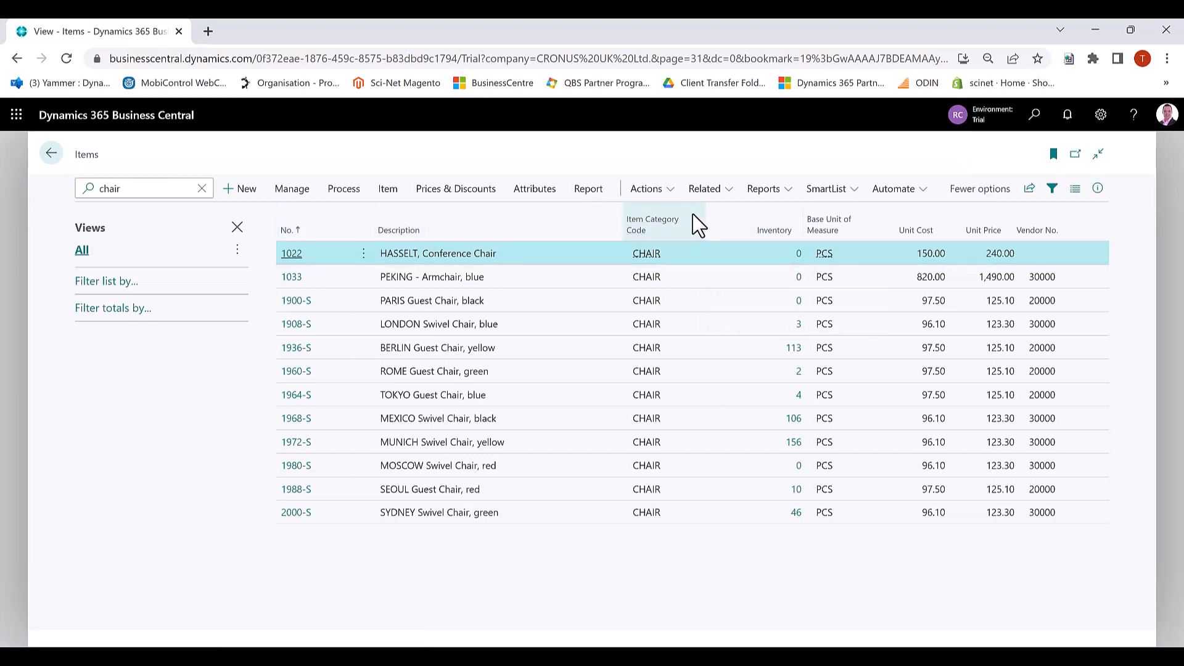
{"action": "mouse_move", "coordinate": [702, 238]}
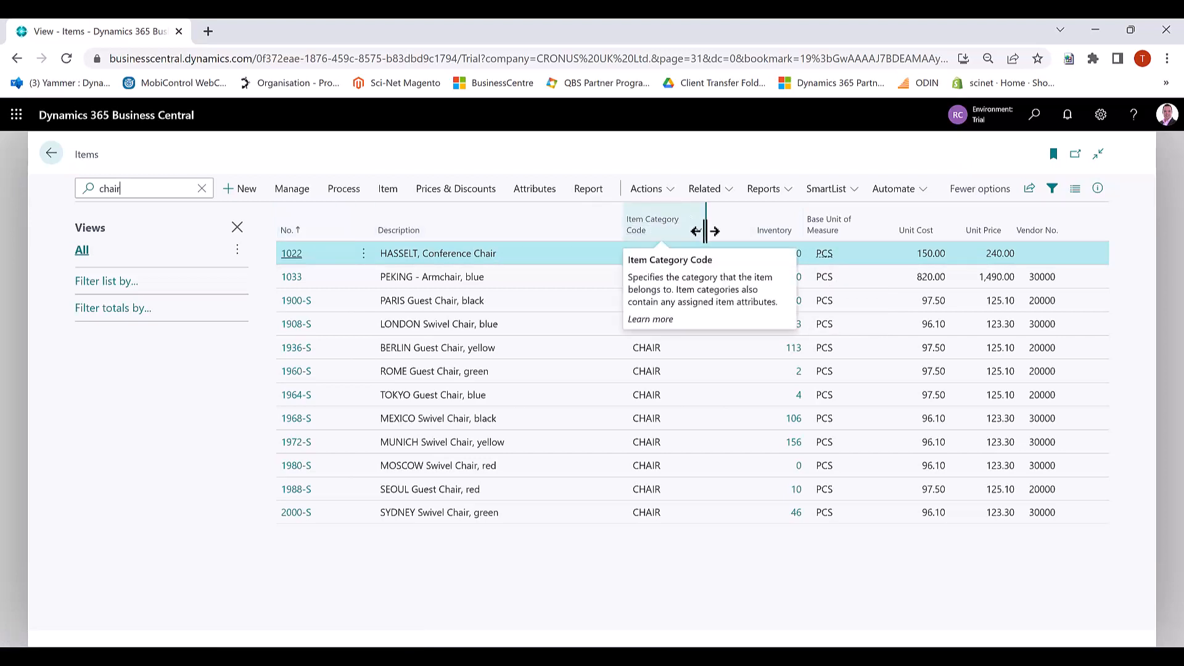
Filter the chair search results in the Items list to records with an Inventory value of >0.
{"action": "left_click", "coordinate": [796, 229]}
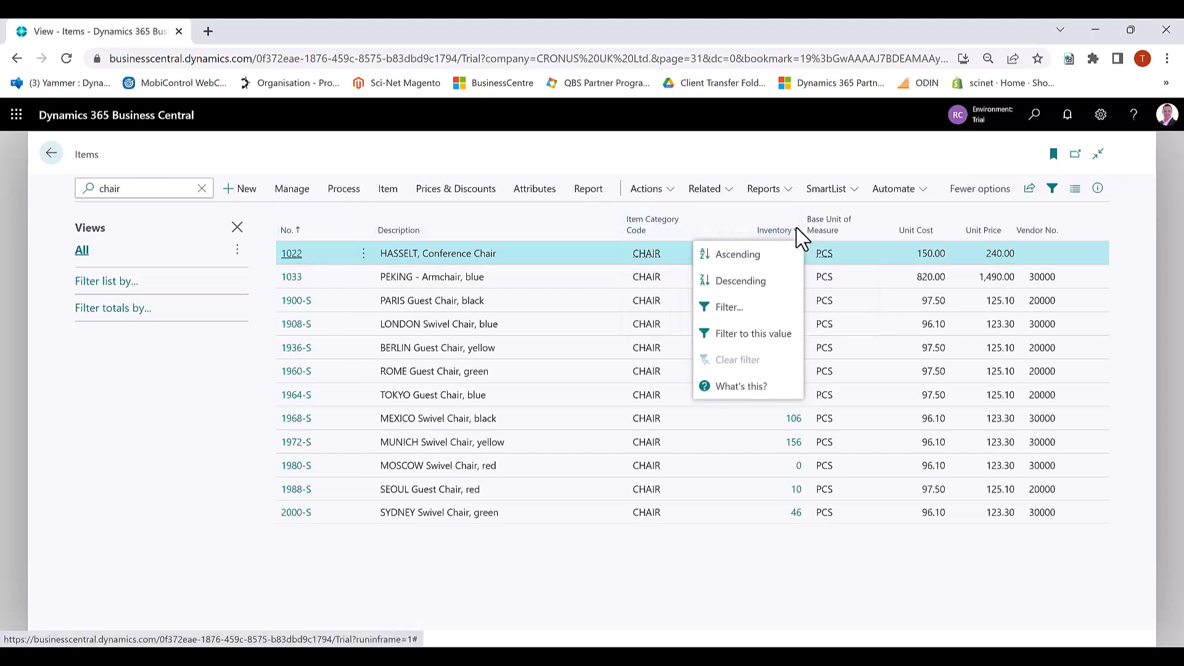
{"action": "left_click", "coordinate": [758, 308]}
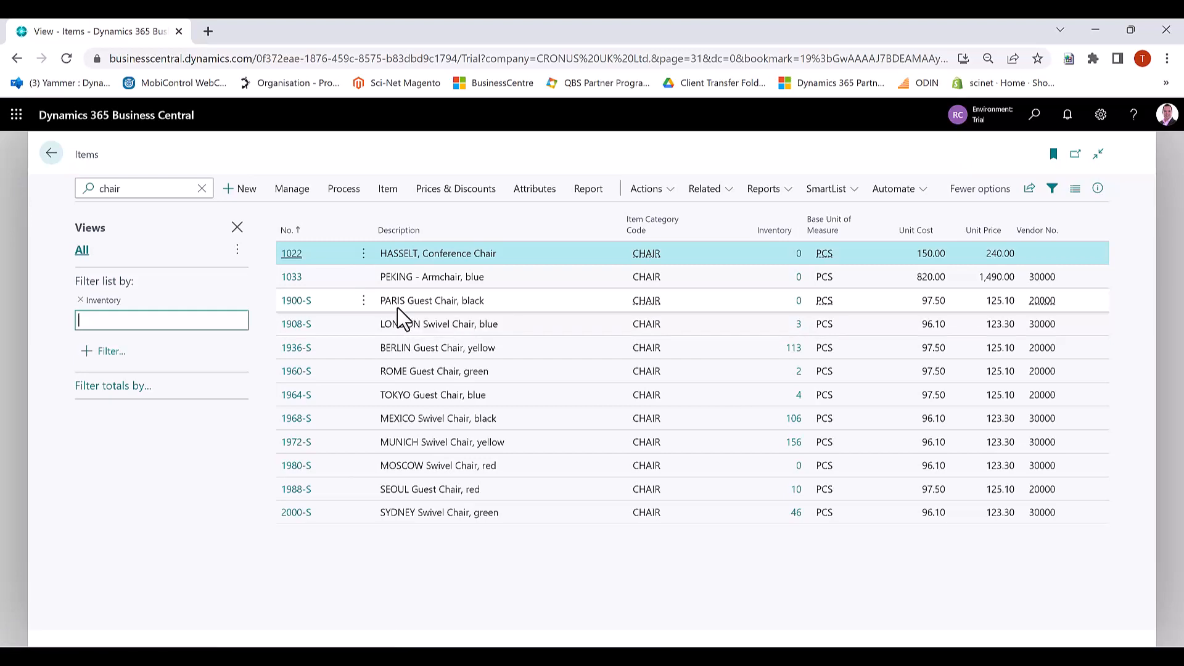
{"action": "type", "text": ">0"}
{"action": "key", "text": "Return"}
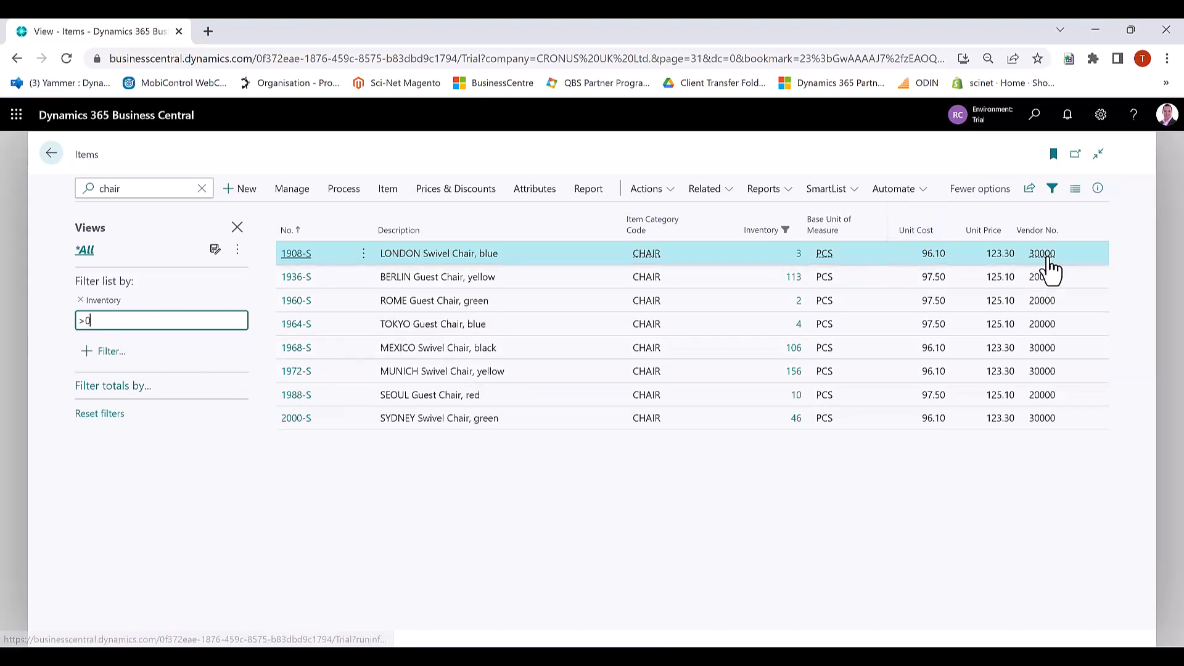
Narrow the Items list further by filtering Vendor No. to the selected record's value, 30000.
{"action": "left_click", "coordinate": [1089, 237]}
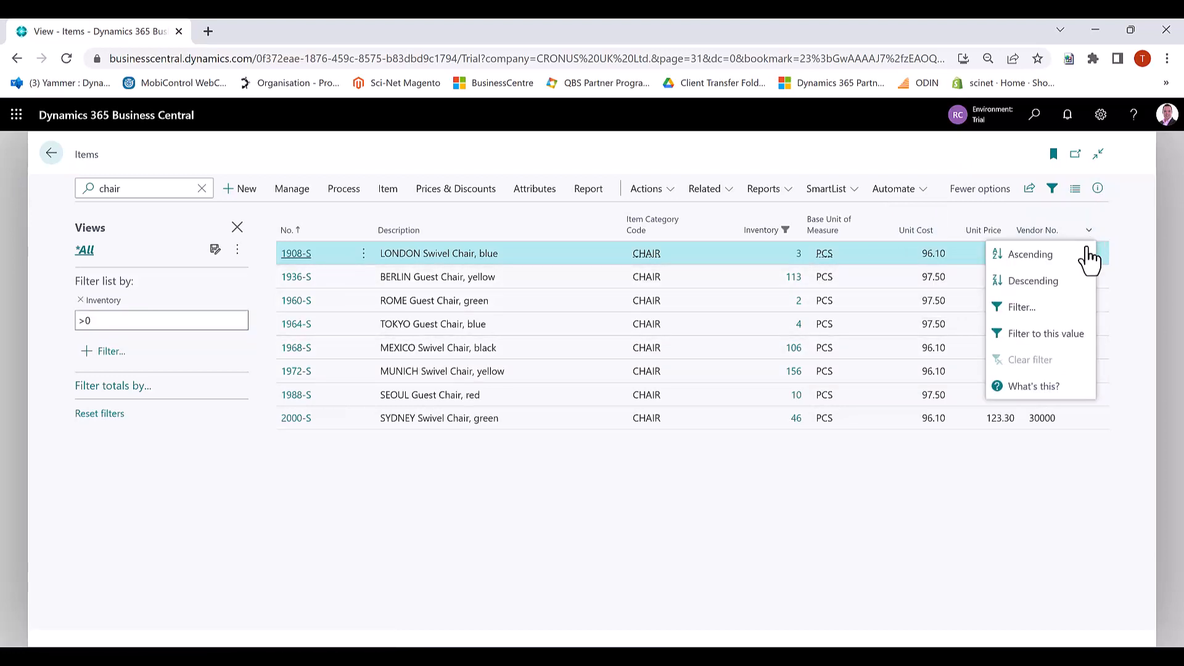
{"action": "left_click", "coordinate": [1055, 337]}
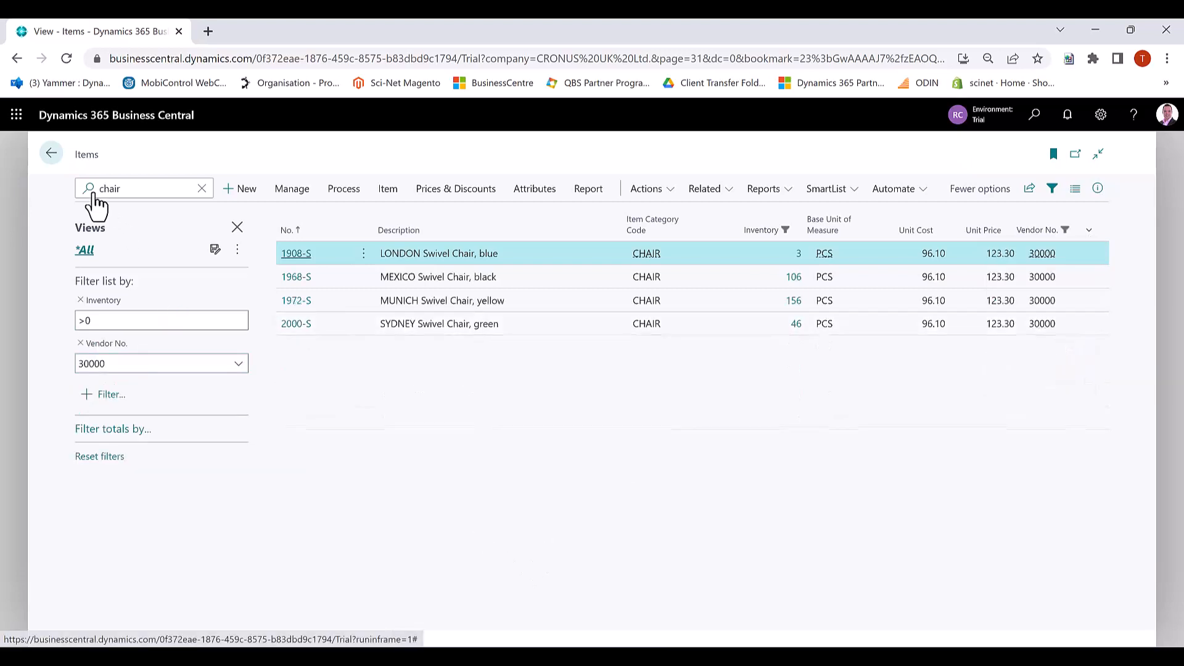
{"action": "type", "text": ">0"}
{"action": "left_click", "coordinate": [185, 370]}
{"action": "left_click", "coordinate": [322, 399]}
Save the filtered list as a view named "Chair Filters", and switch to the All view and back to it.
{"action": "left_click", "coordinate": [215, 250]}
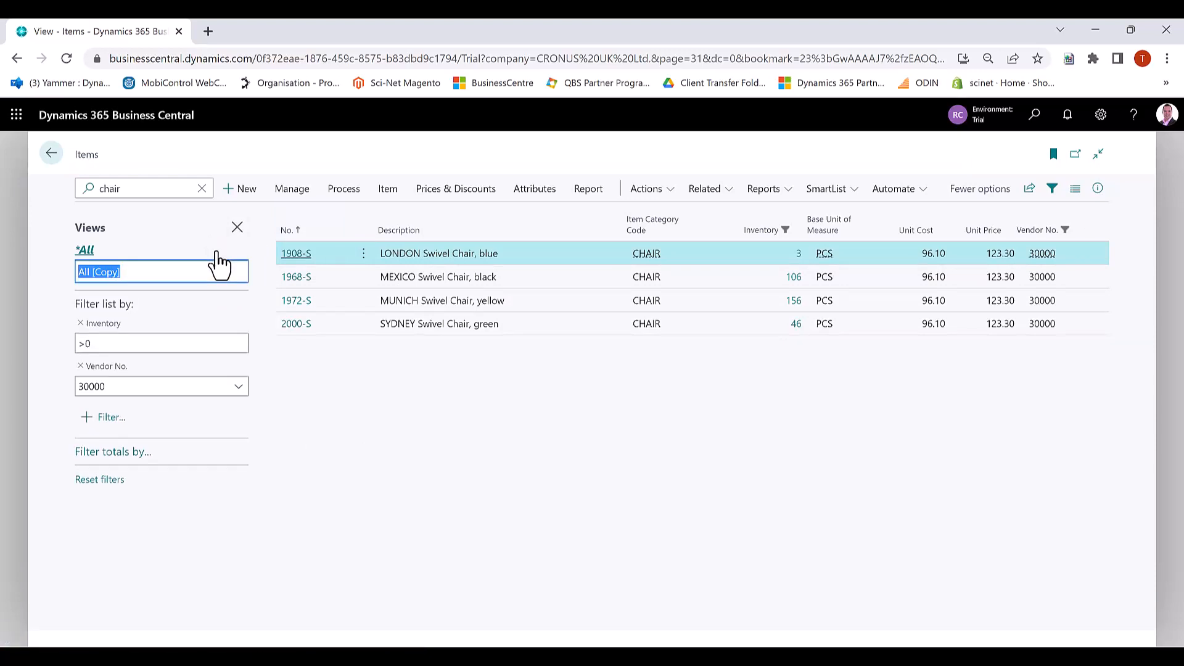
{"action": "type", "text": "Chair Filters"}
{"action": "key", "text": "Return"}
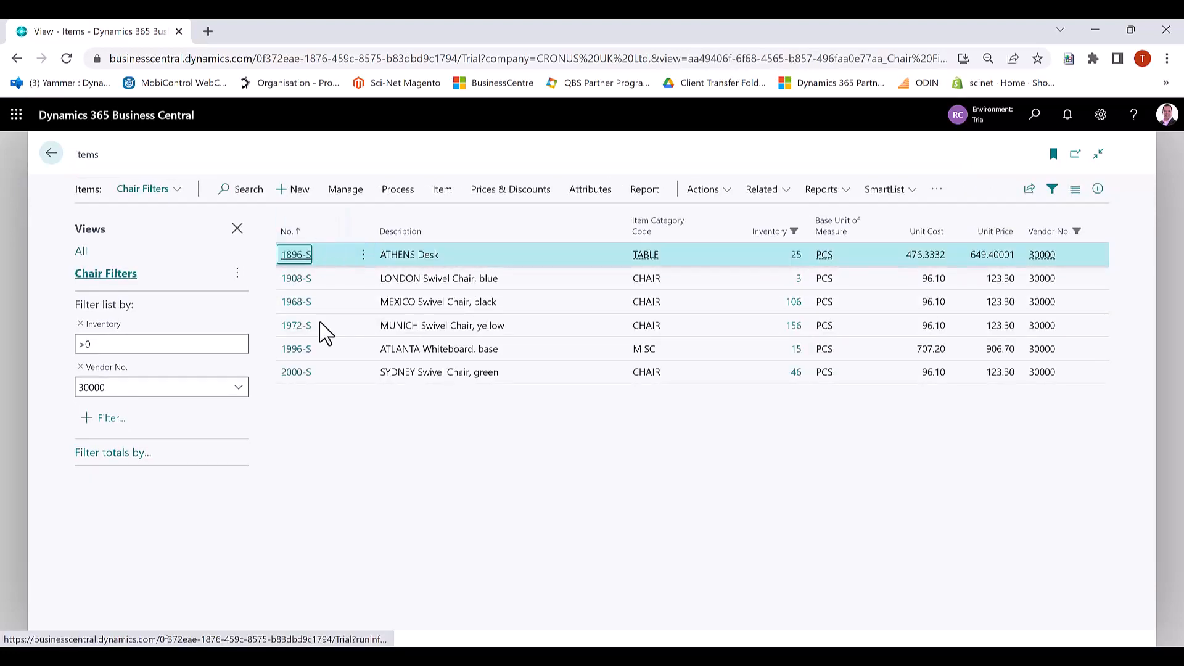
{"action": "left_click", "coordinate": [81, 253]}
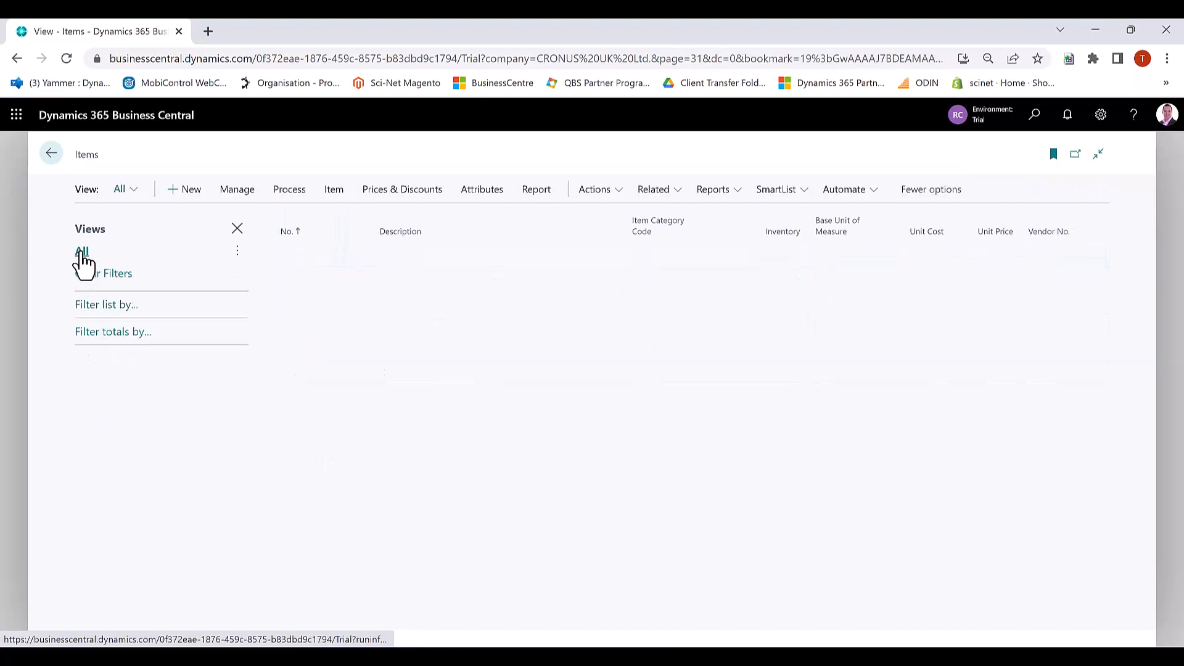
{"action": "left_click", "coordinate": [112, 279]}
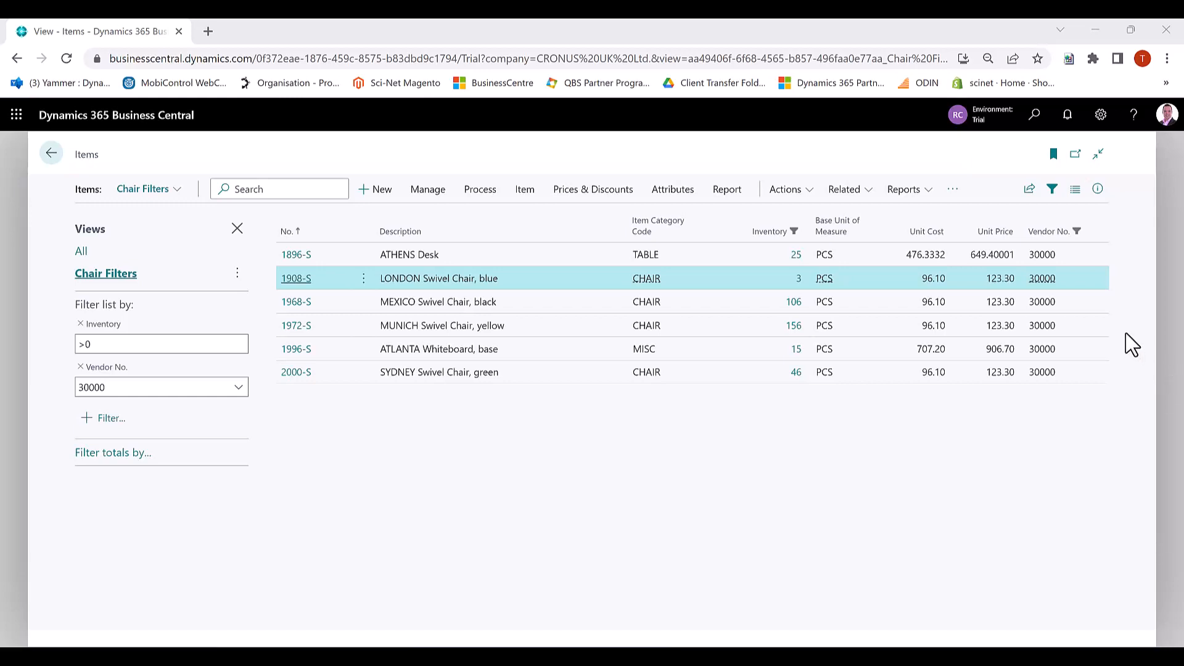
Display the Chair Filters view as Tall Tiles and open the item card of LONDON Swivel Chair, blue.
{"action": "left_click", "coordinate": [1074, 197]}
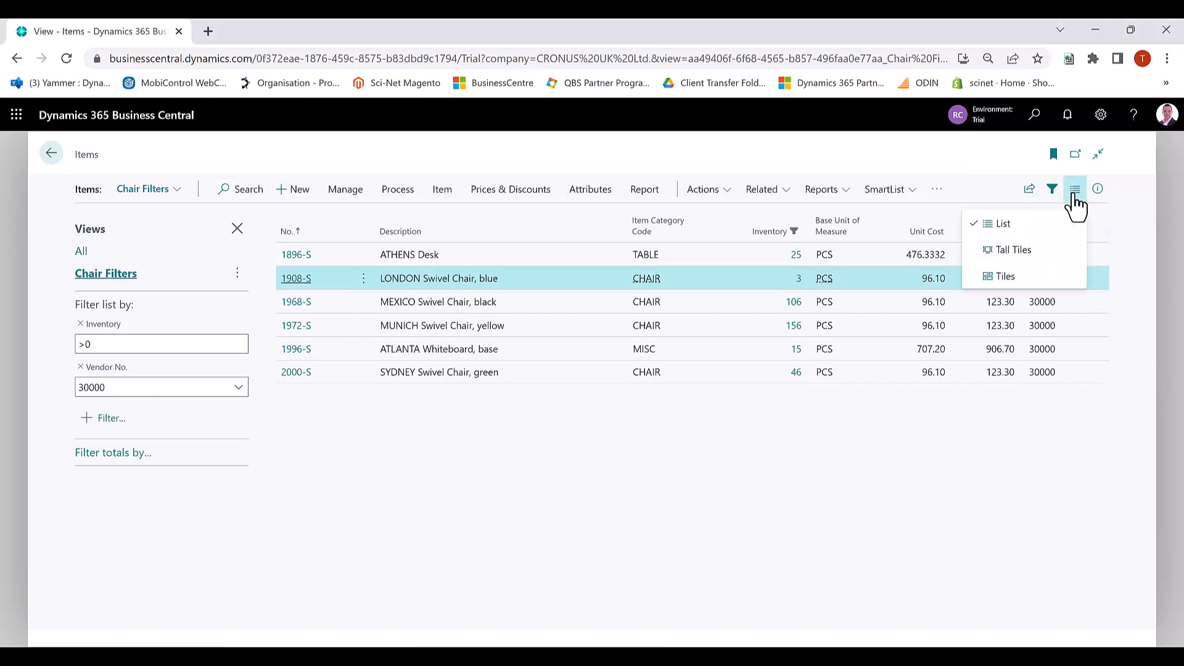
{"action": "left_click", "coordinate": [1006, 253]}
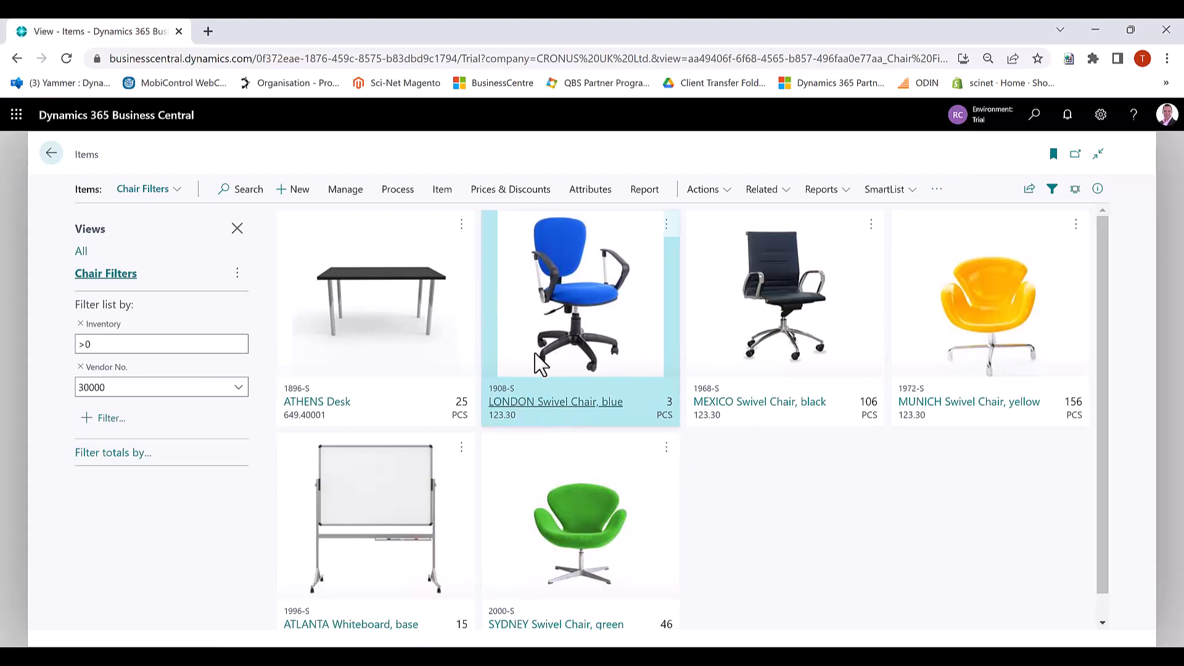
{"action": "left_click", "coordinate": [540, 407]}
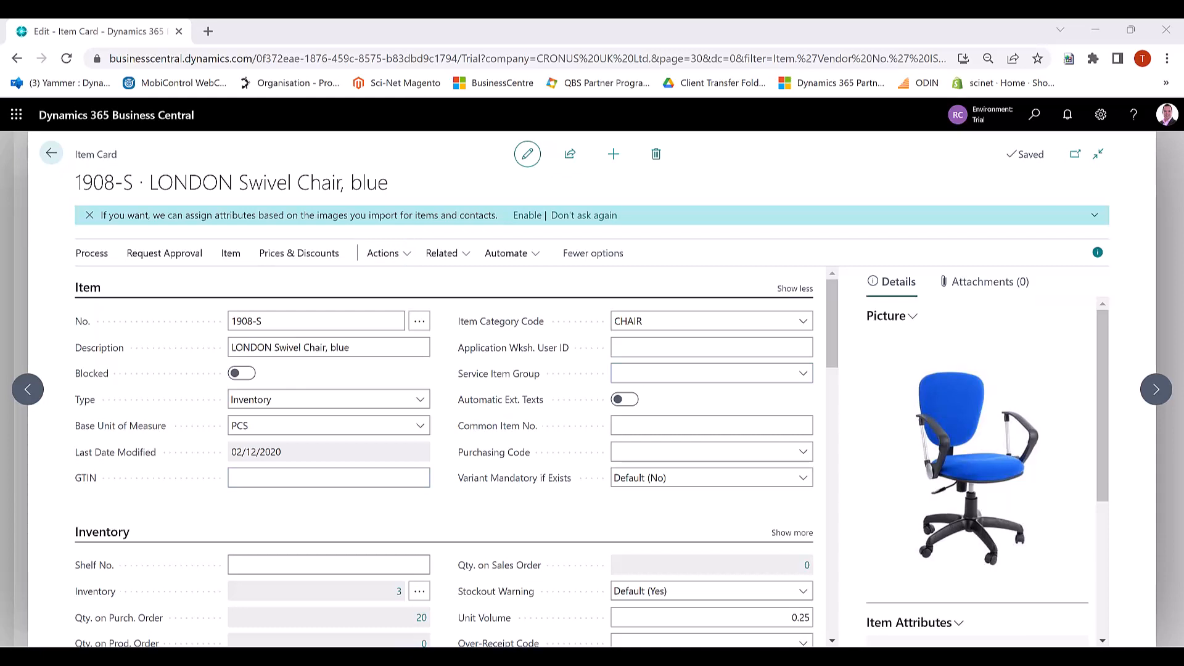
Examine the item card's Item, Inventory, and Costs & Posting sections and their fields.
{"action": "scroll", "coordinate": [444, 457], "scroll_direction": "down", "scroll_amount": 1}
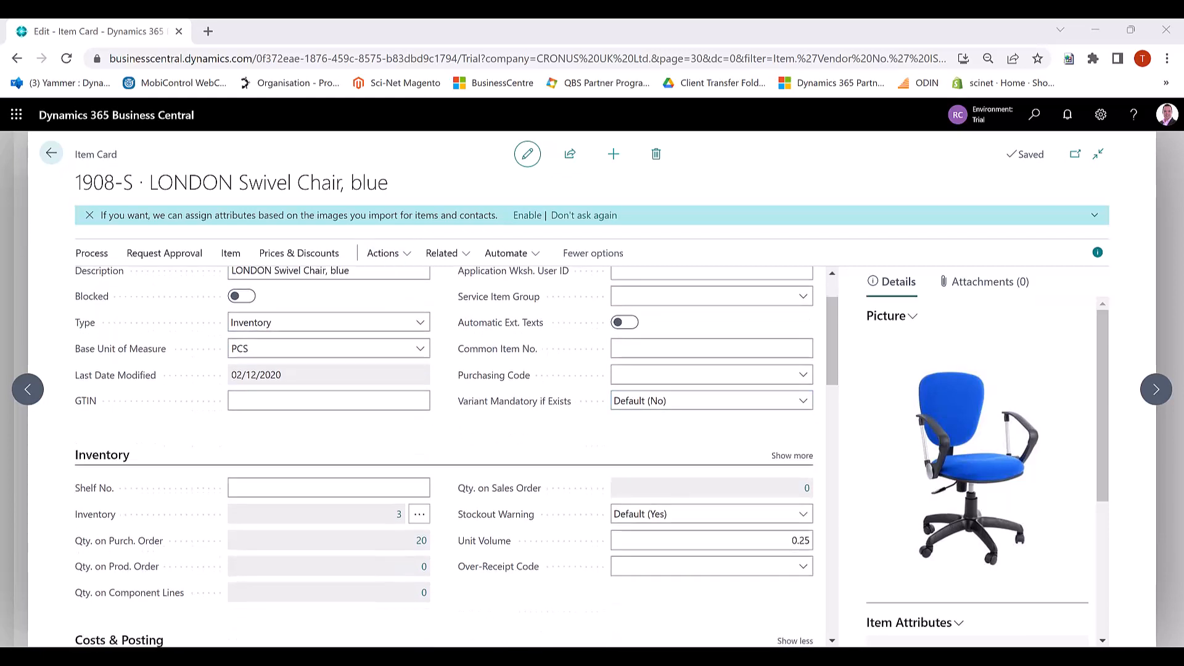
{"action": "scroll", "coordinate": [444, 456], "scroll_direction": "down", "scroll_amount": 1}
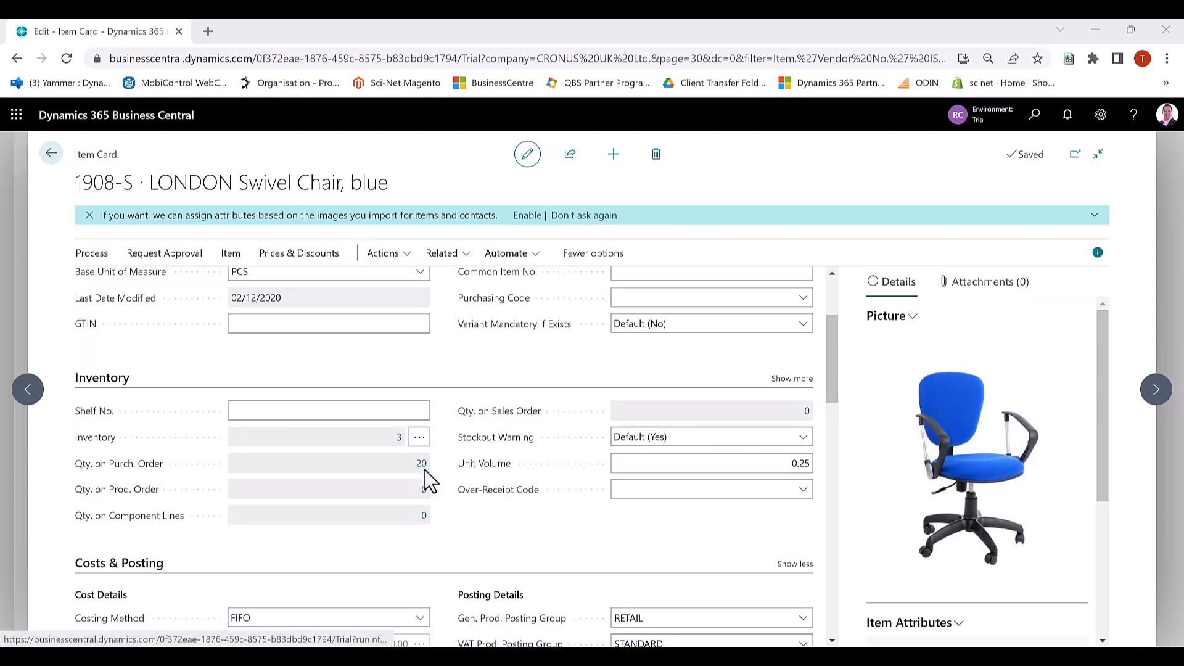
{"action": "scroll", "coordinate": [425, 481], "scroll_direction": "down", "scroll_amount": 4}
{"action": "scroll", "coordinate": [426, 471], "scroll_direction": "down", "scroll_amount": 1}
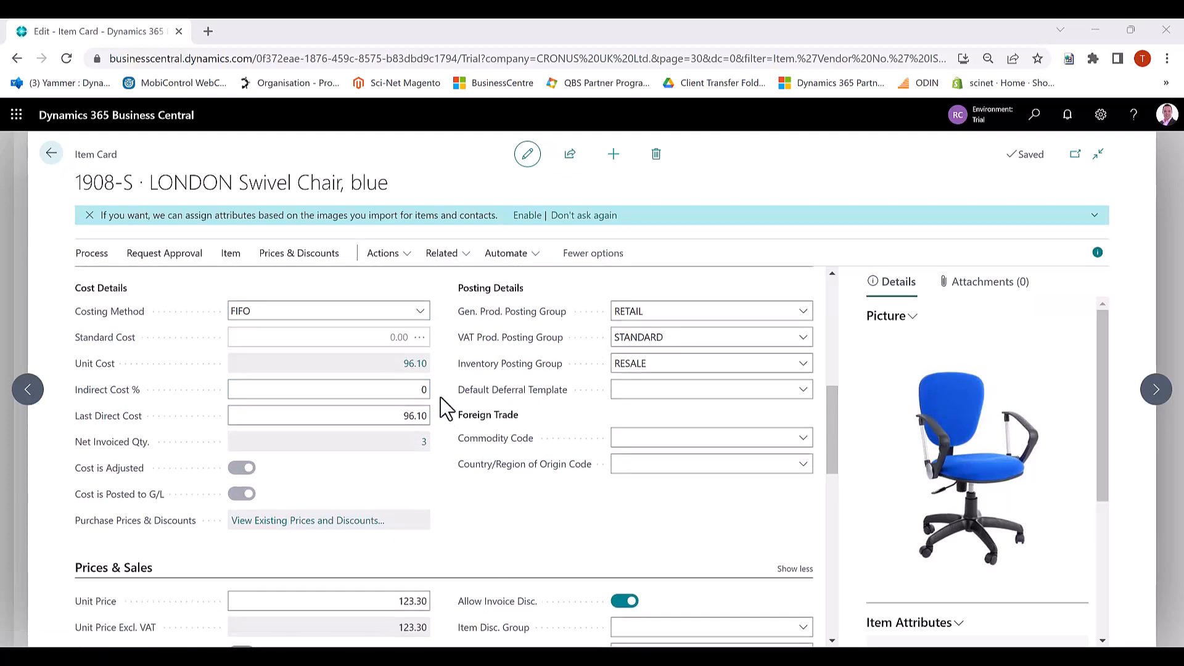
{"action": "scroll", "coordinate": [443, 402], "scroll_direction": "up", "scroll_amount": 1}
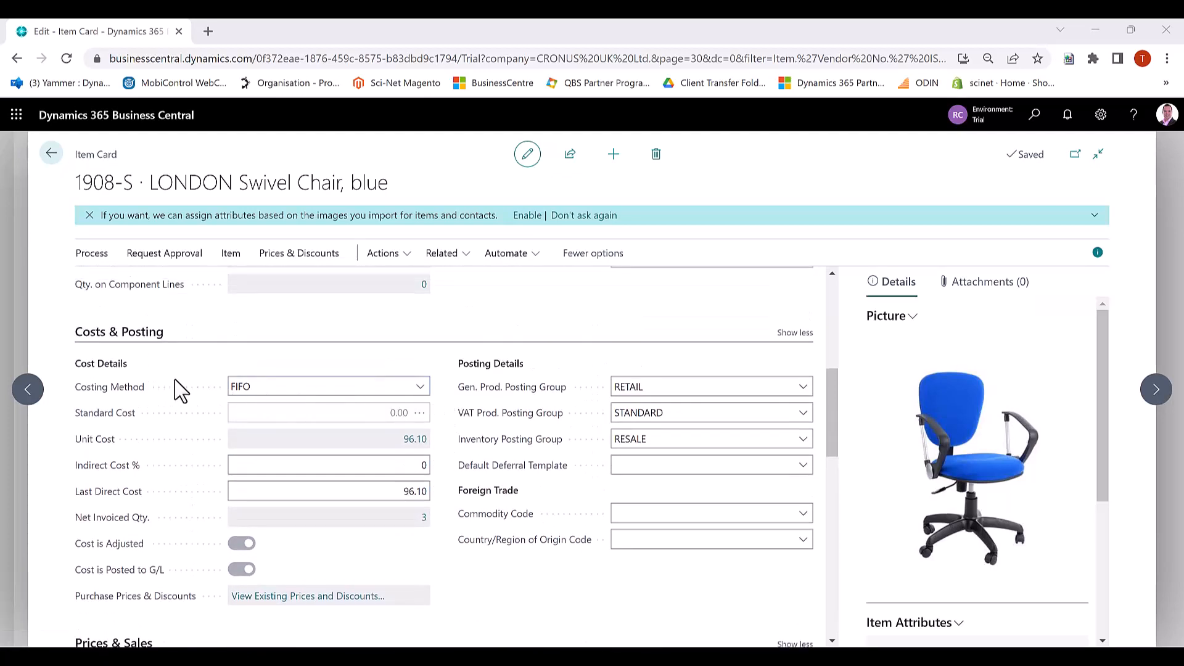
{"action": "scroll", "coordinate": [179, 388], "scroll_direction": "up", "scroll_amount": 8}
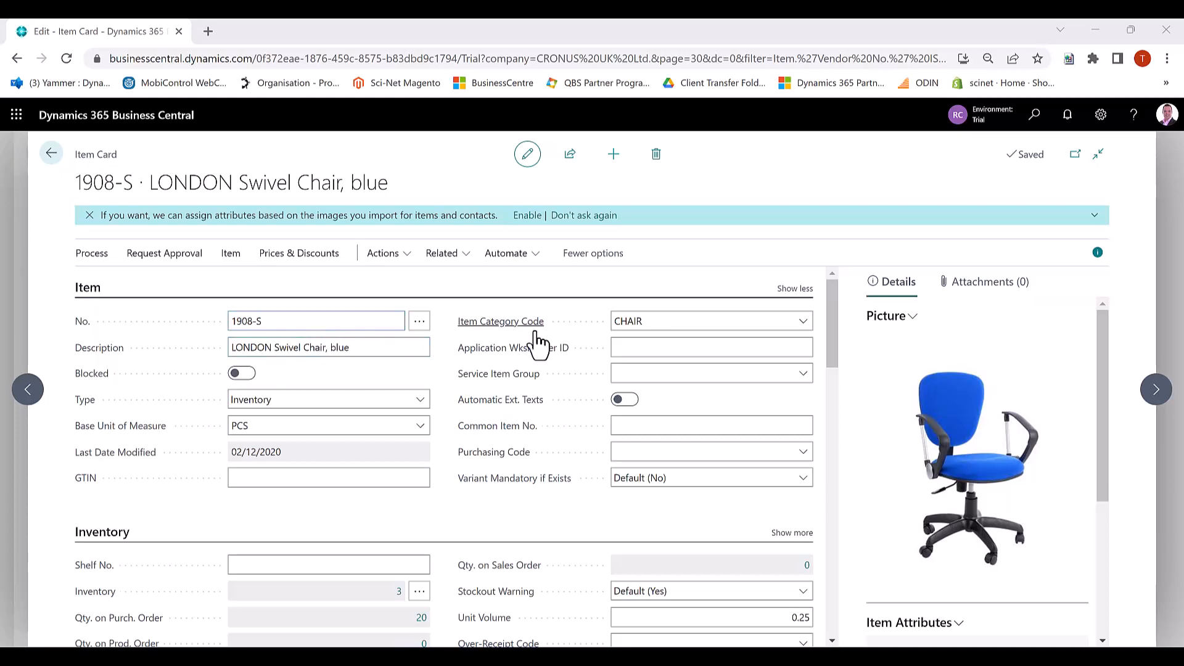
{"action": "mouse_move", "coordinate": [535, 333]}
{"action": "mouse_move", "coordinate": [536, 481]}
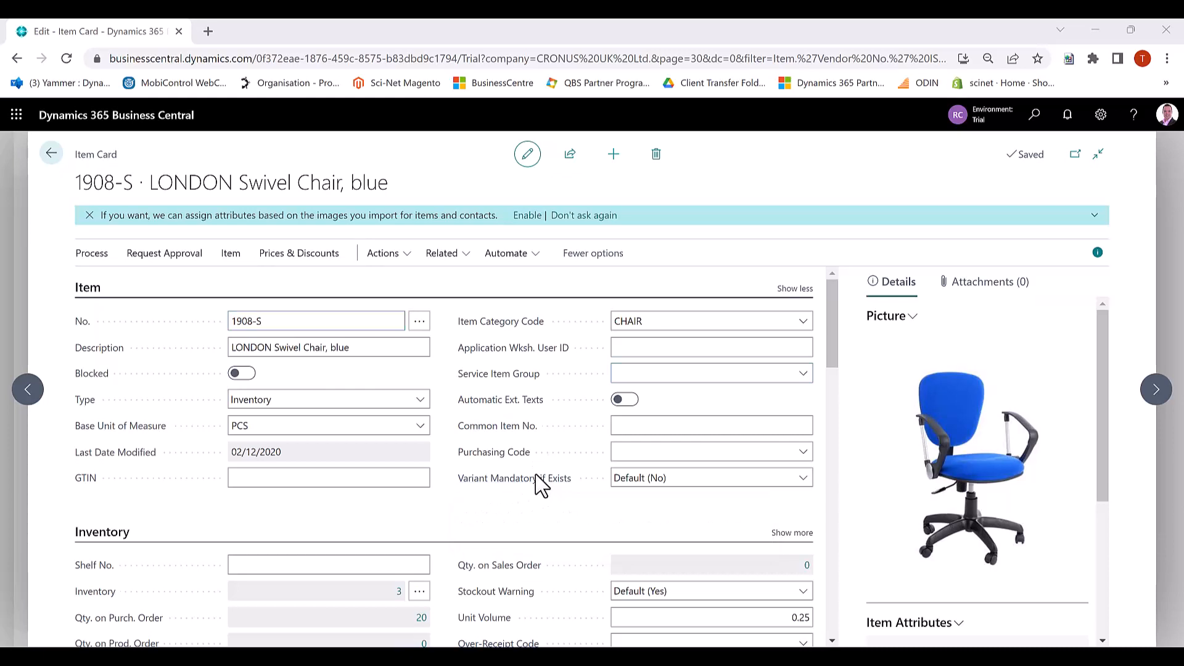
Reduce the item card's Item section to its main fields, and collapse the section.
{"action": "left_click", "coordinate": [798, 289]}
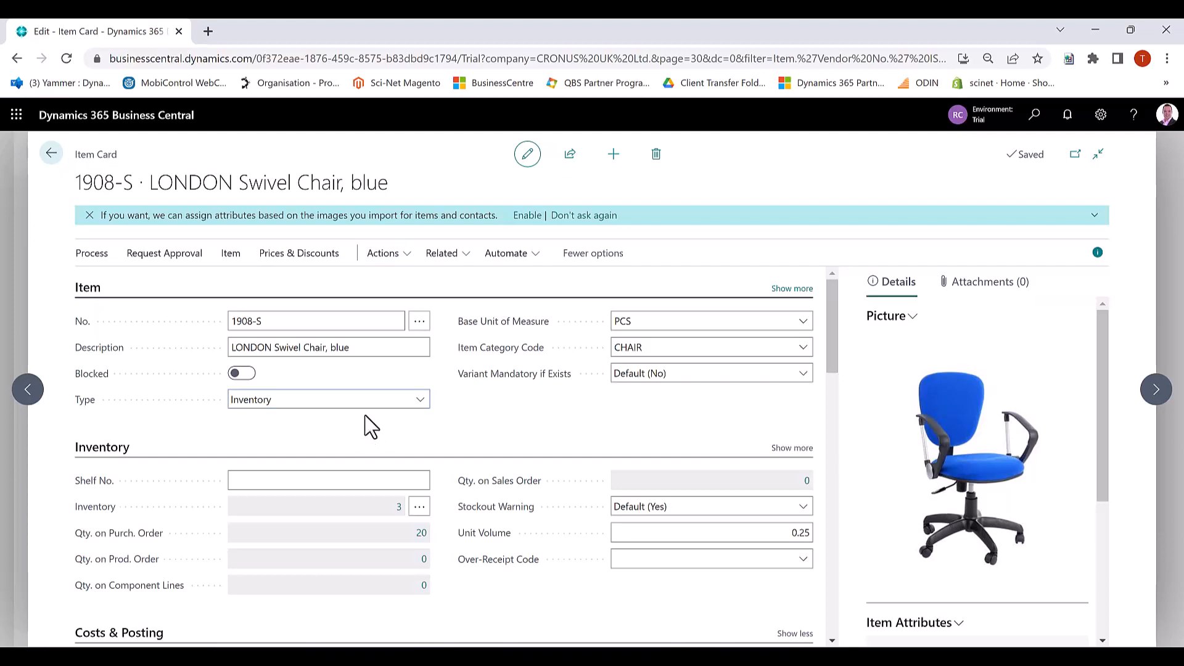
{"action": "left_click", "coordinate": [93, 293]}
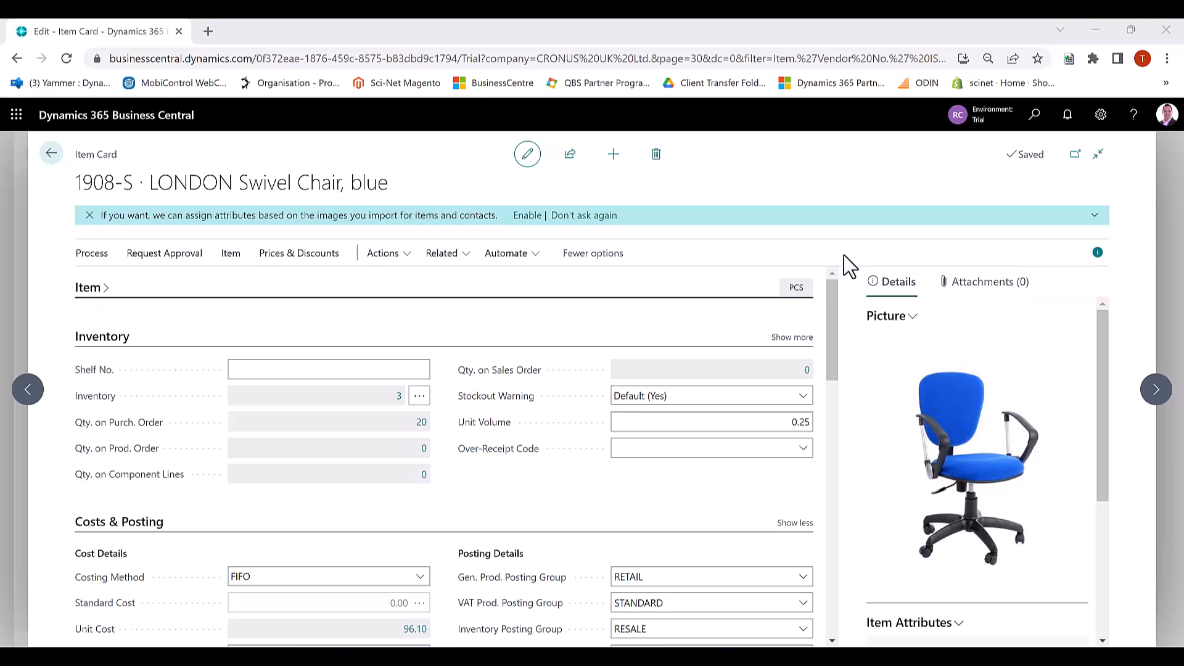
Start personalising the item card and move the Default Deferral Template field into Foreign Trade, directly below Commodity Code.
{"action": "scroll", "coordinate": [508, 475], "scroll_direction": "down", "scroll_amount": 4}
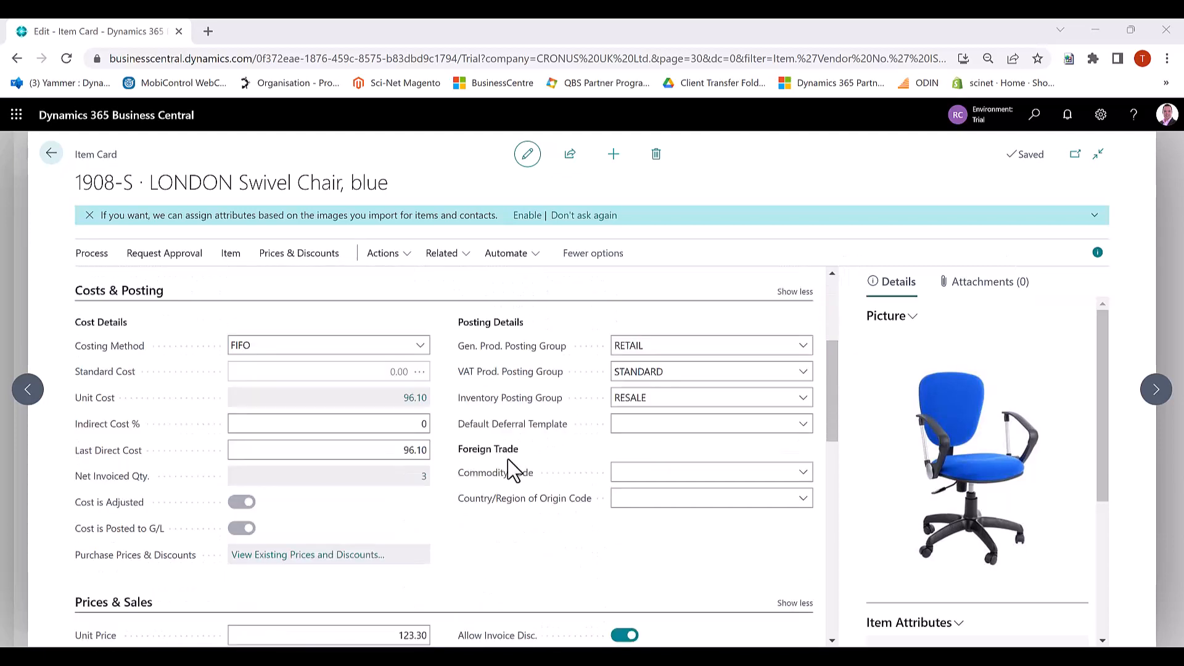
{"action": "mouse_move", "coordinate": [531, 431]}
{"action": "left_click", "coordinate": [1100, 116]}
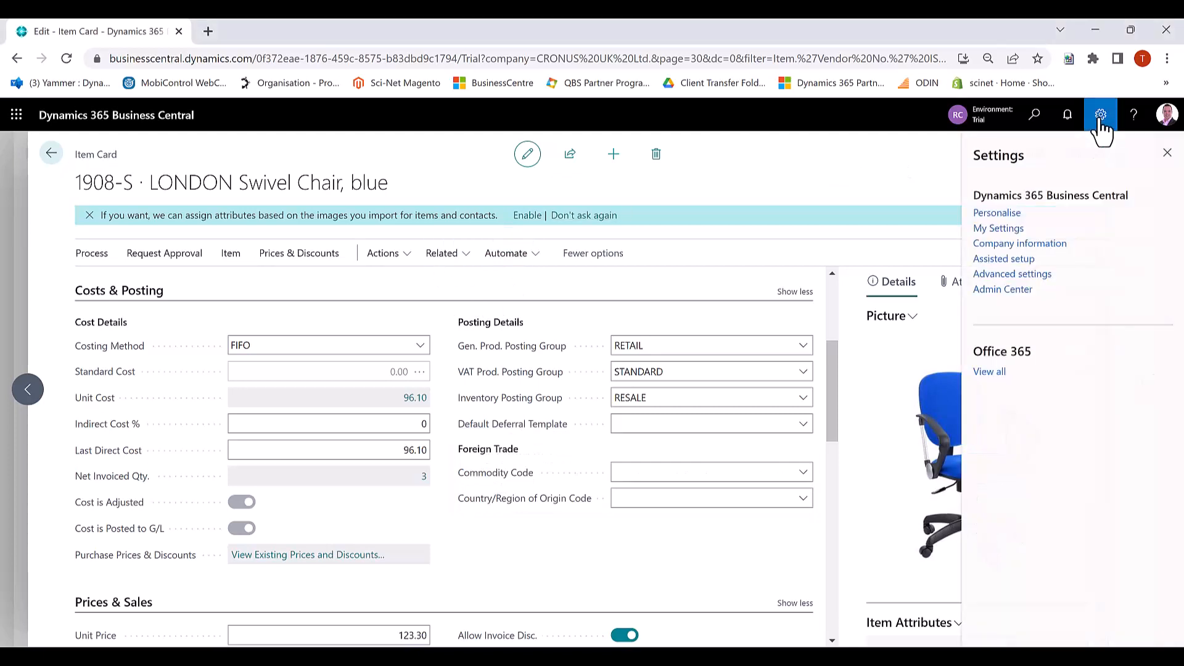
{"action": "left_click", "coordinate": [1008, 216]}
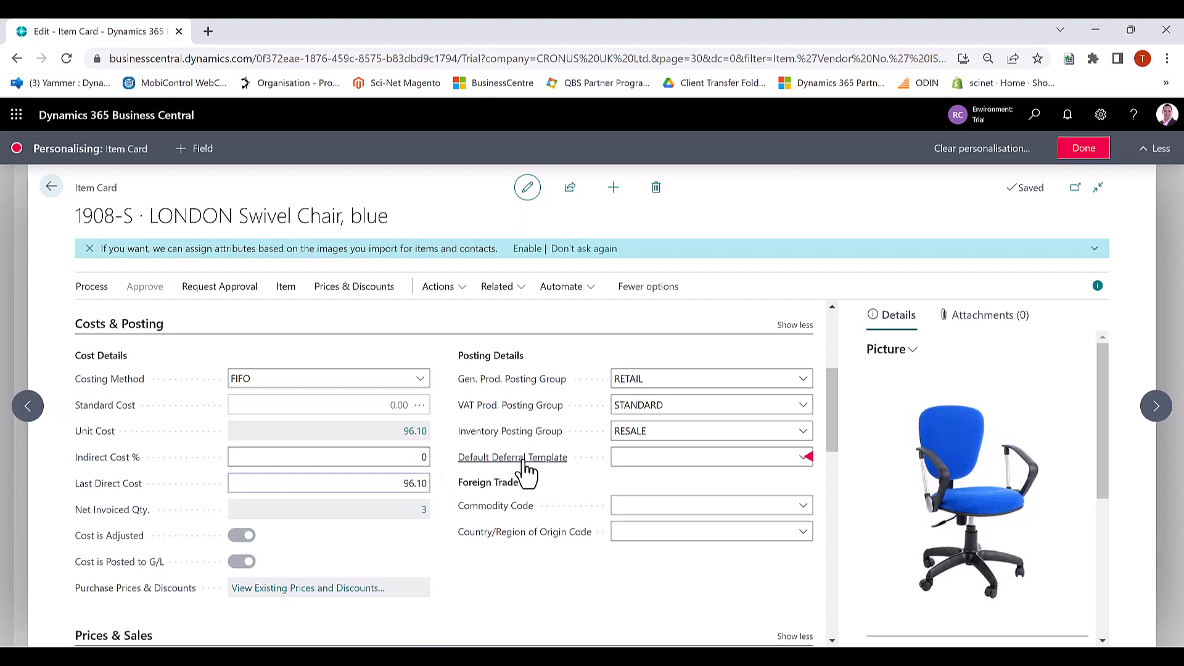
{"action": "left_click", "coordinate": [809, 457]}
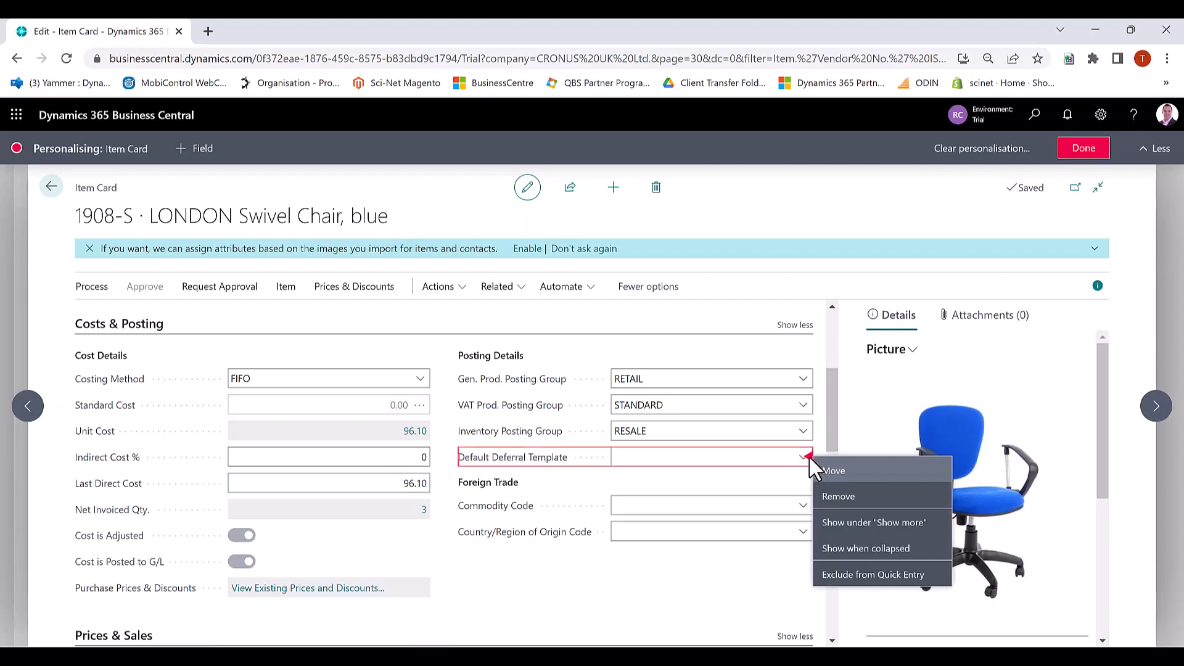
{"action": "left_click", "coordinate": [917, 479]}
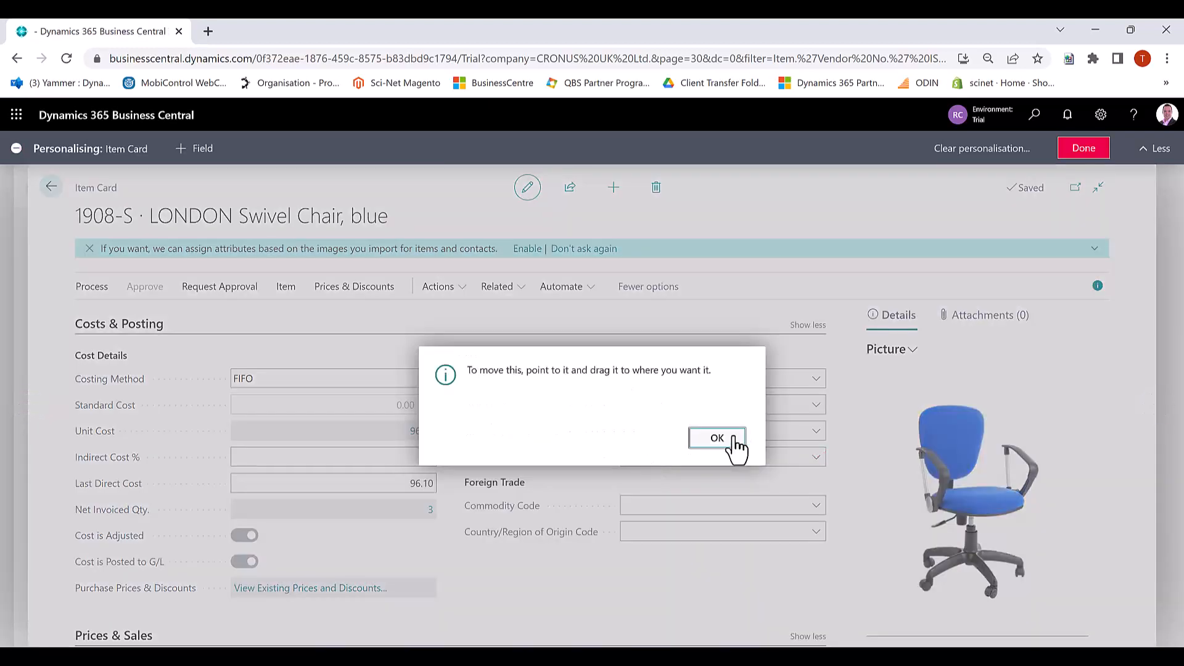
{"action": "left_click", "coordinate": [717, 439]}
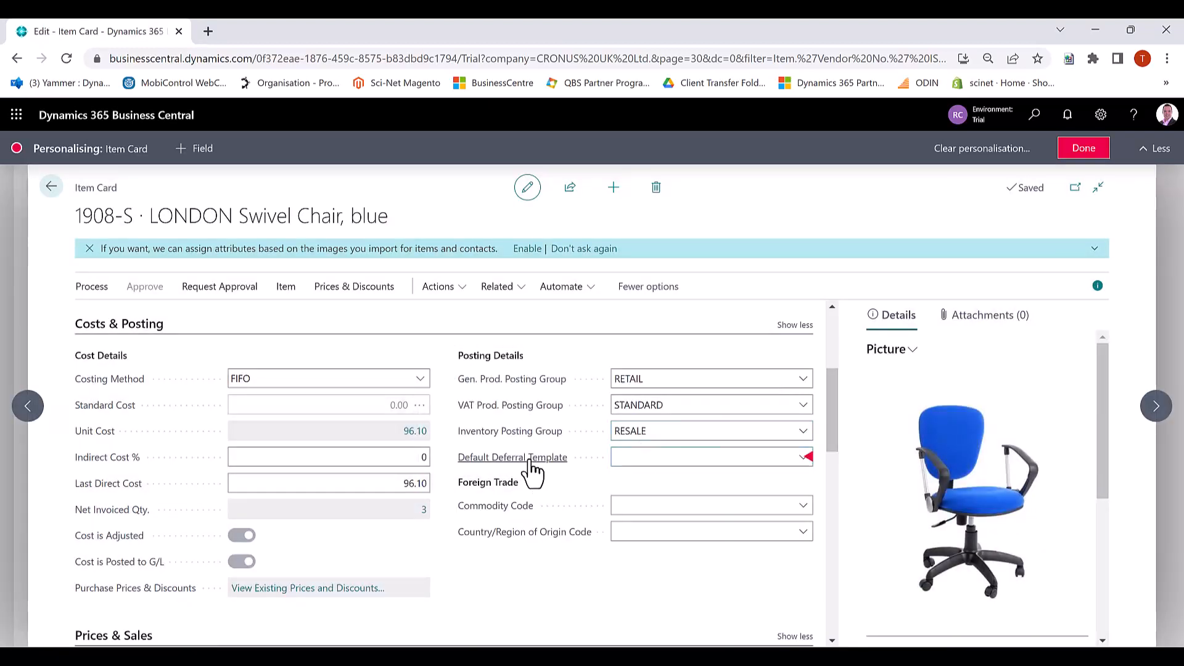
{"action": "left_click_drag", "start_coordinate": [529, 462], "coordinate": [521, 521]}
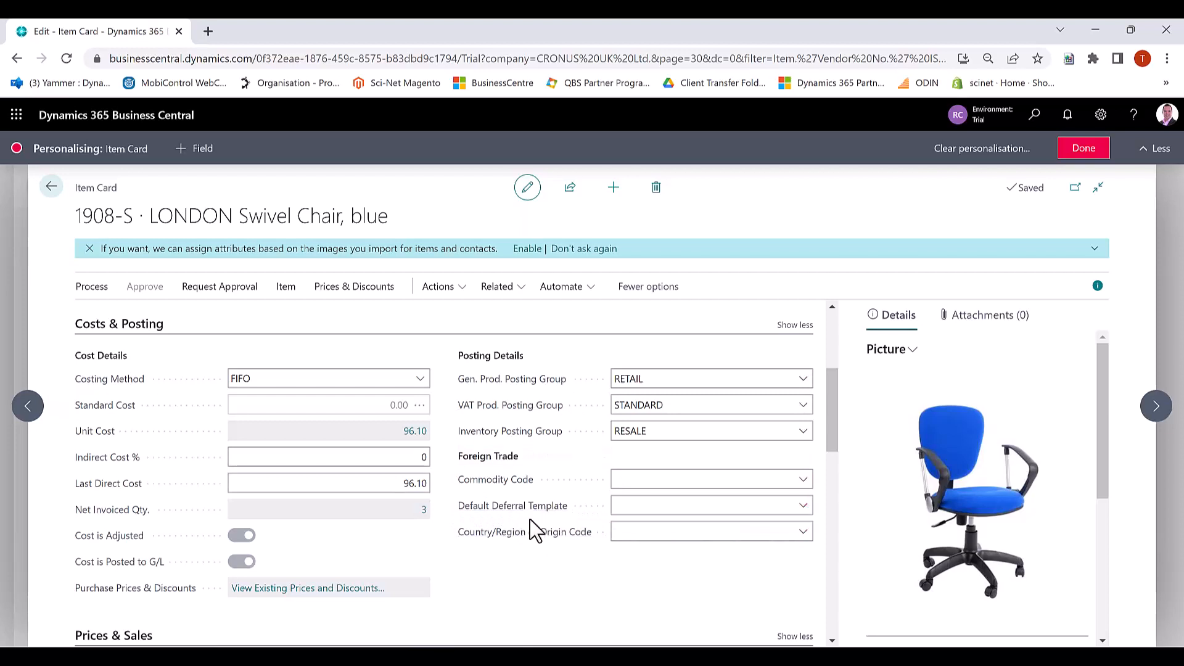
Remove the Default Deferral Template field from the item card, and add it back between Commodity Code and Country/Region of Origin Code.
{"action": "left_click", "coordinate": [808, 504]}
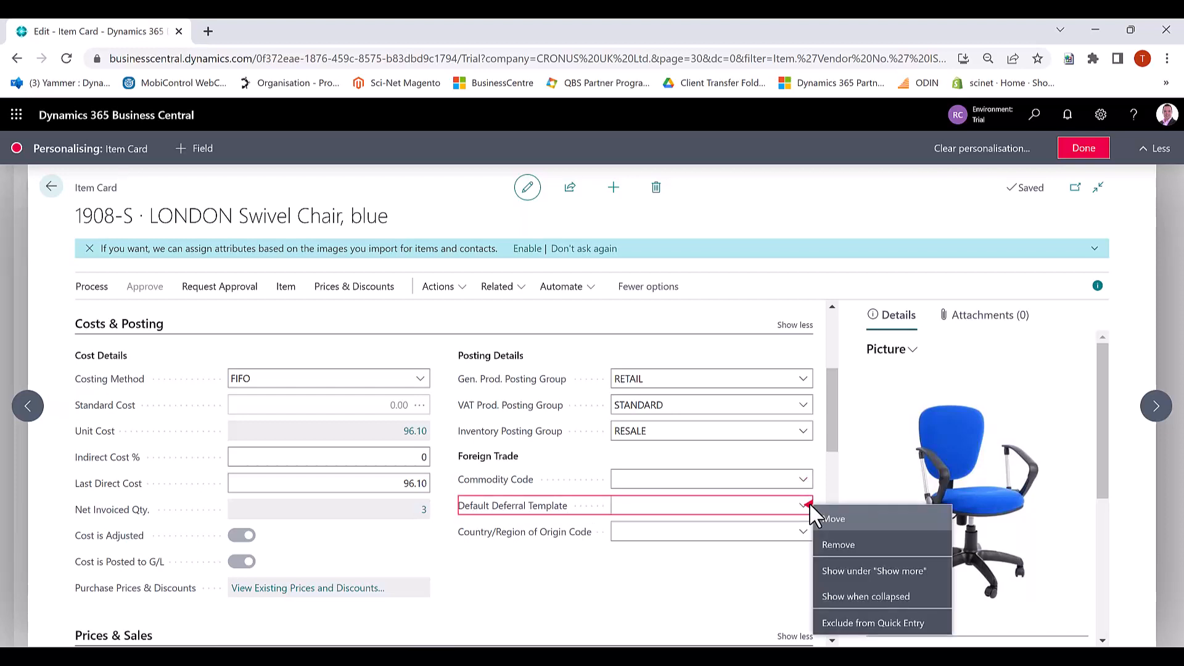
{"action": "left_click", "coordinate": [872, 548]}
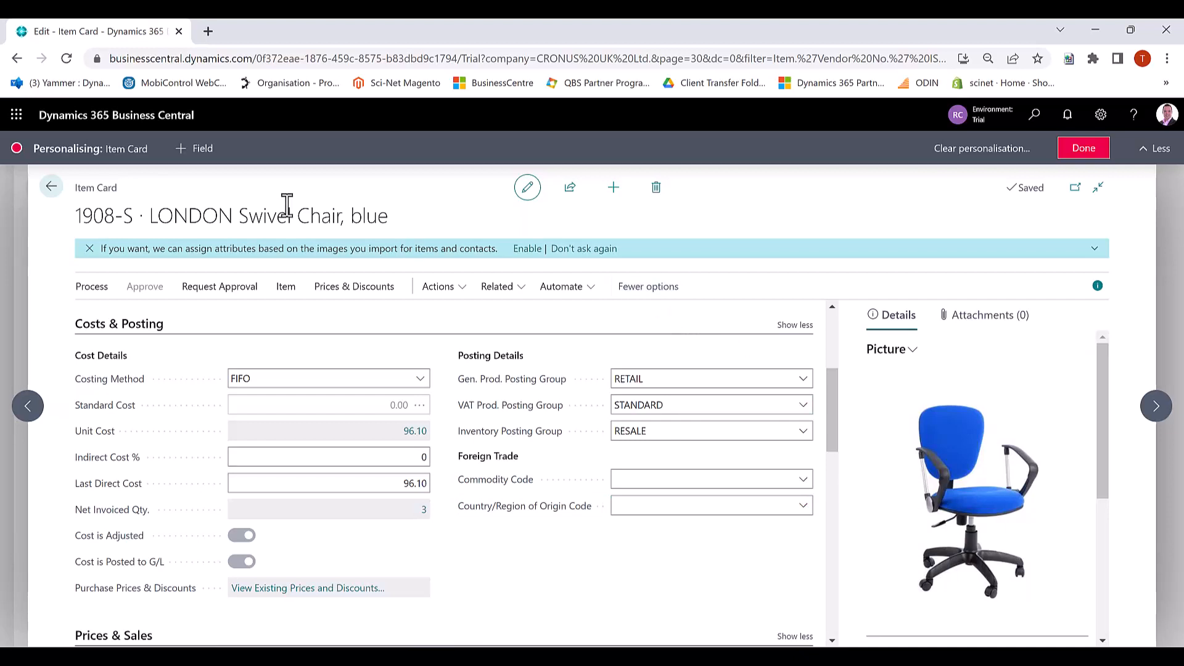
{"action": "left_click", "coordinate": [198, 154]}
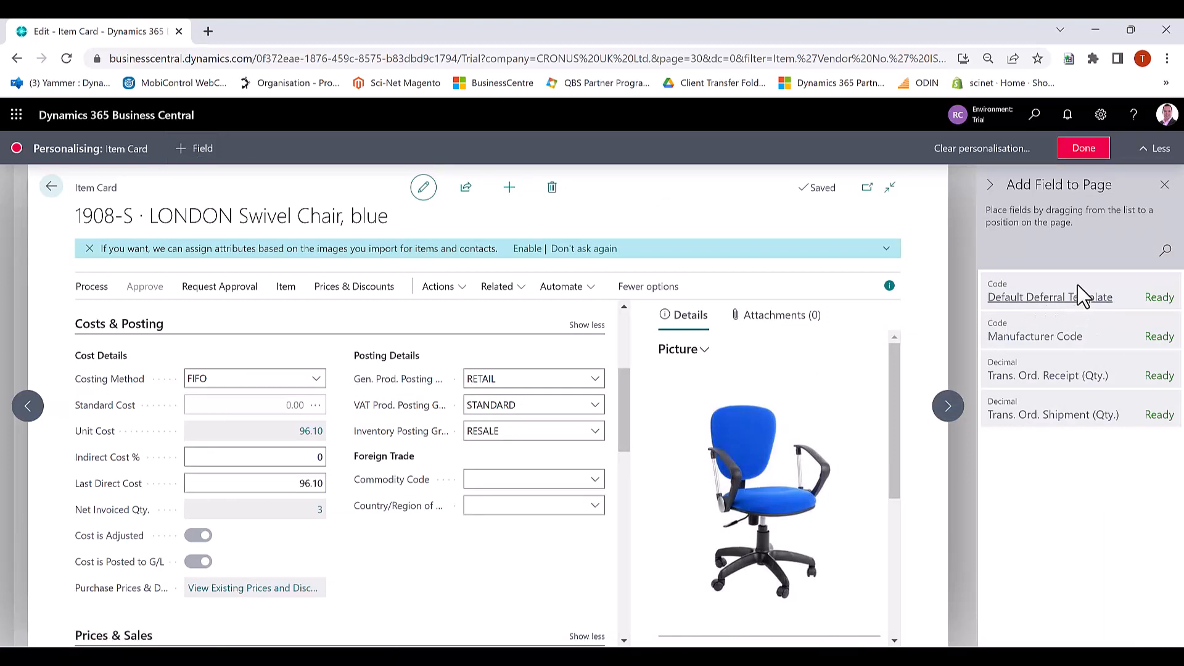
{"action": "left_click_drag", "start_coordinate": [1078, 285], "coordinate": [492, 499]}
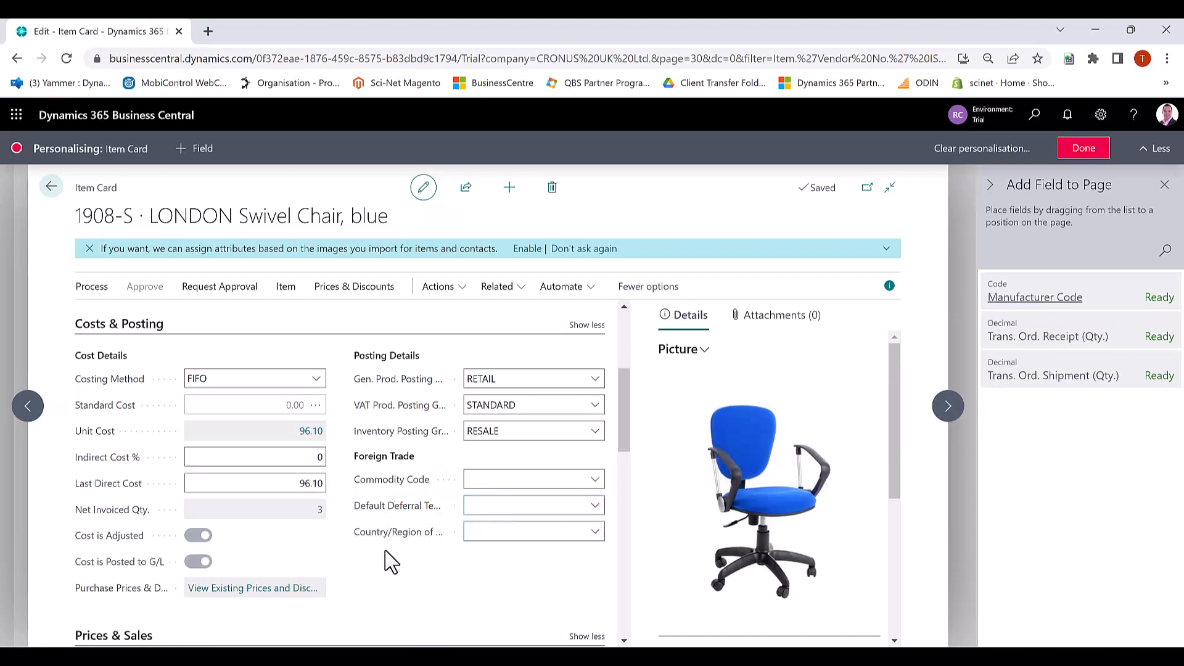
{"action": "left_click", "coordinate": [1165, 185]}
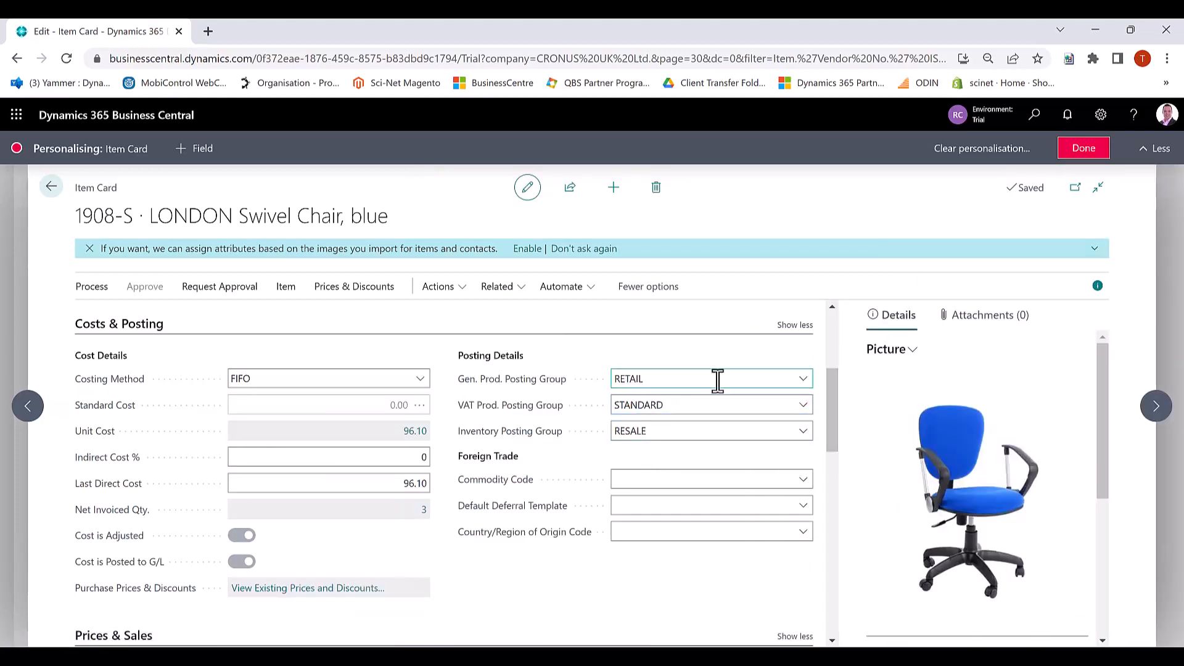
Show fewer fields in the Costs & Posting section, and set Default Deferral Template to appear only under "Show more".
{"action": "left_click", "coordinate": [806, 329]}
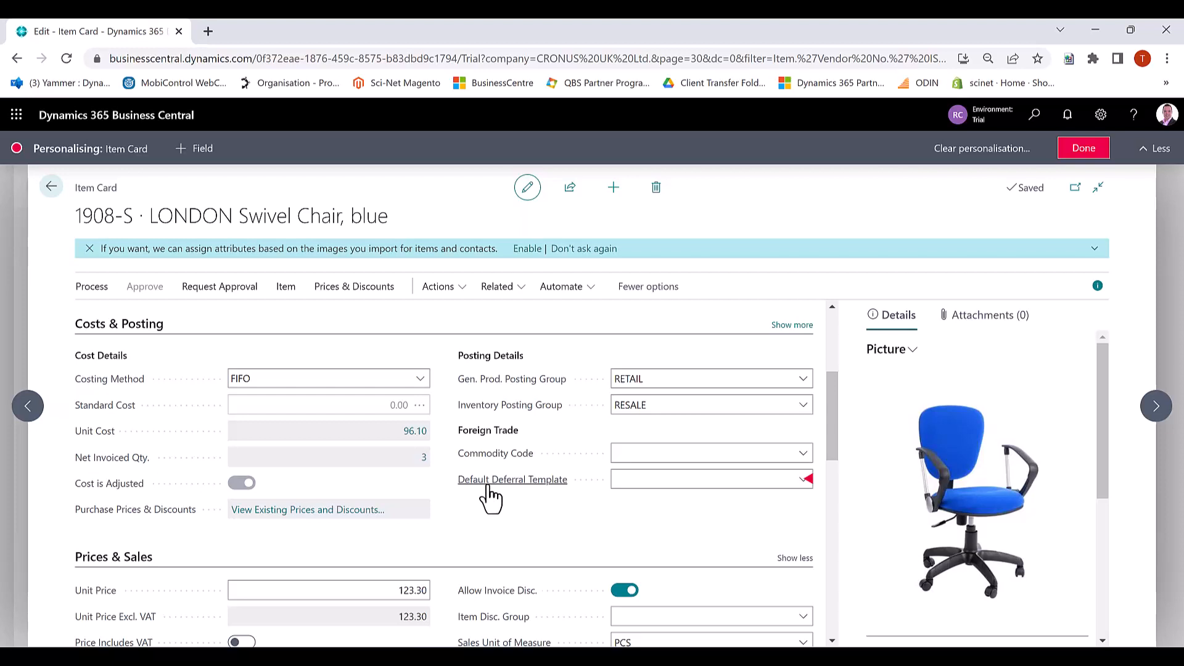
{"action": "left_click", "coordinate": [809, 481]}
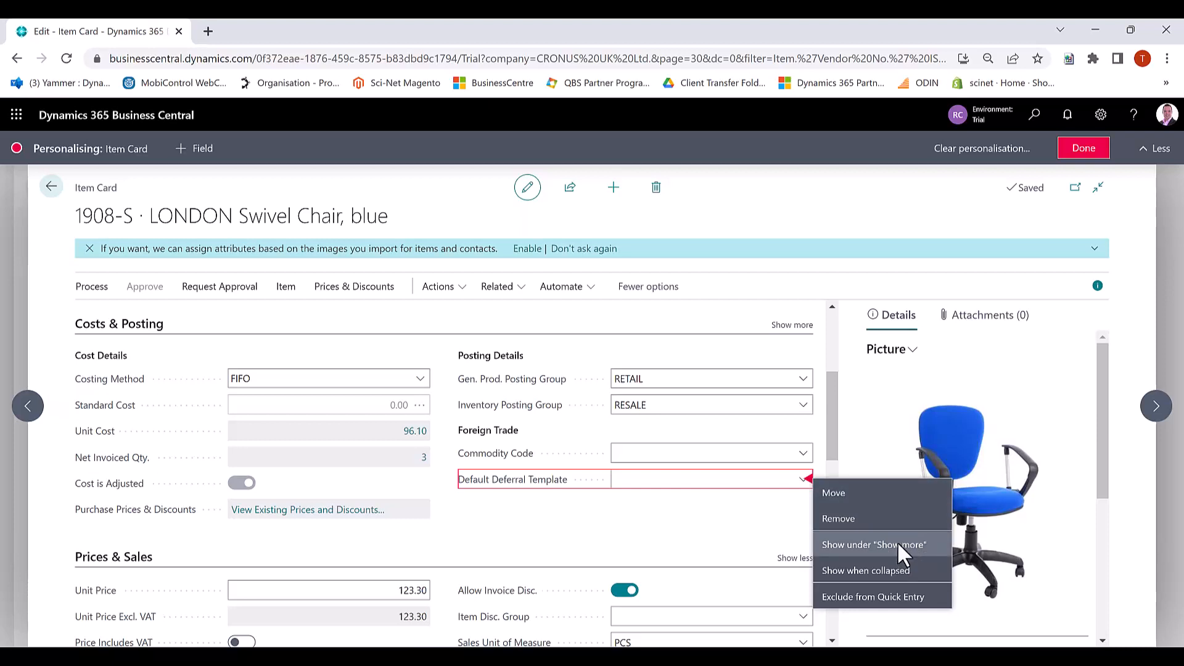
{"action": "left_click", "coordinate": [898, 545]}
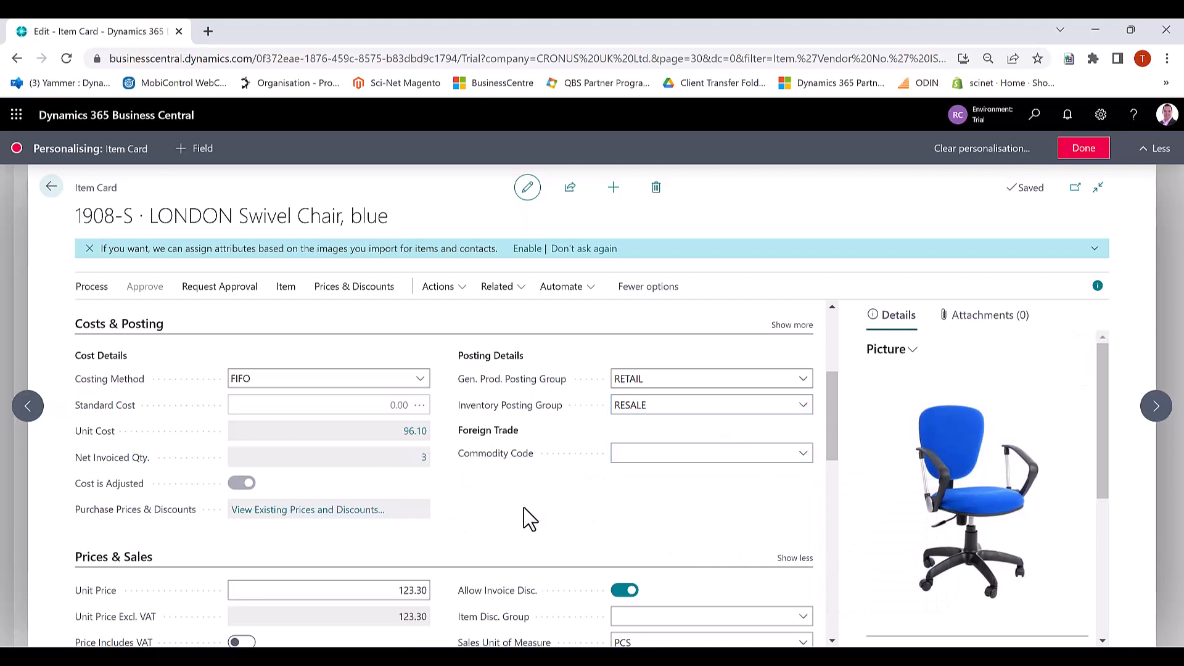
Check the Costs & Posting section with all its fields and with fewer fields, and collapse it to view its summary values.
{"action": "left_click", "coordinate": [796, 325]}
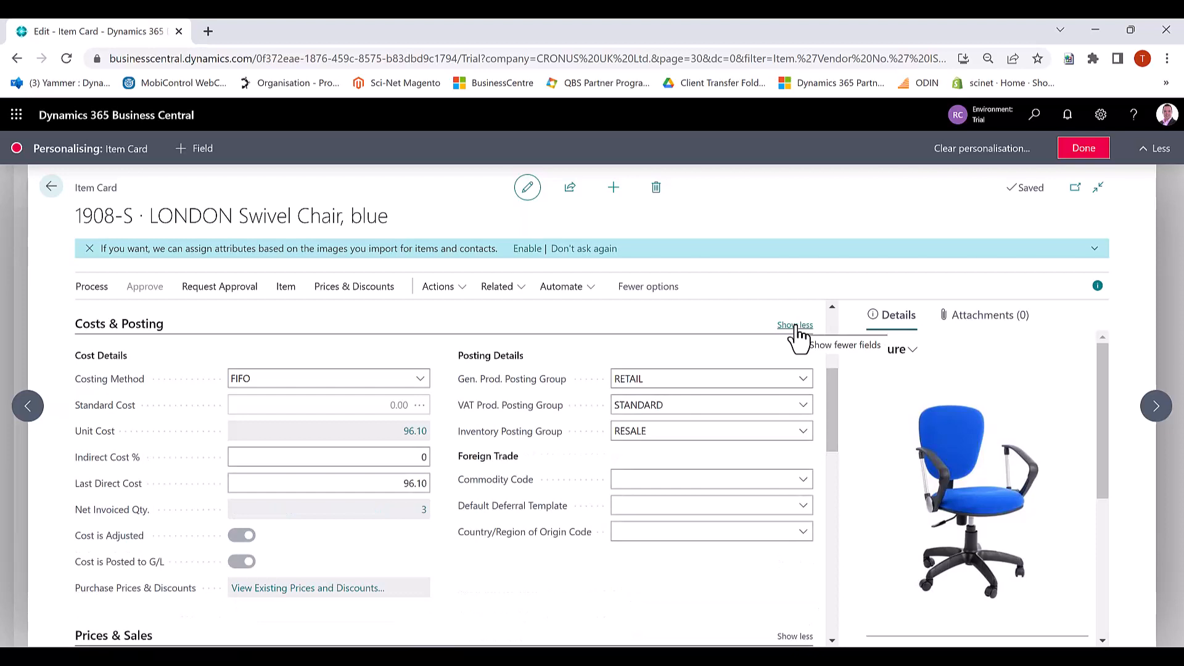
{"action": "left_click", "coordinate": [796, 326]}
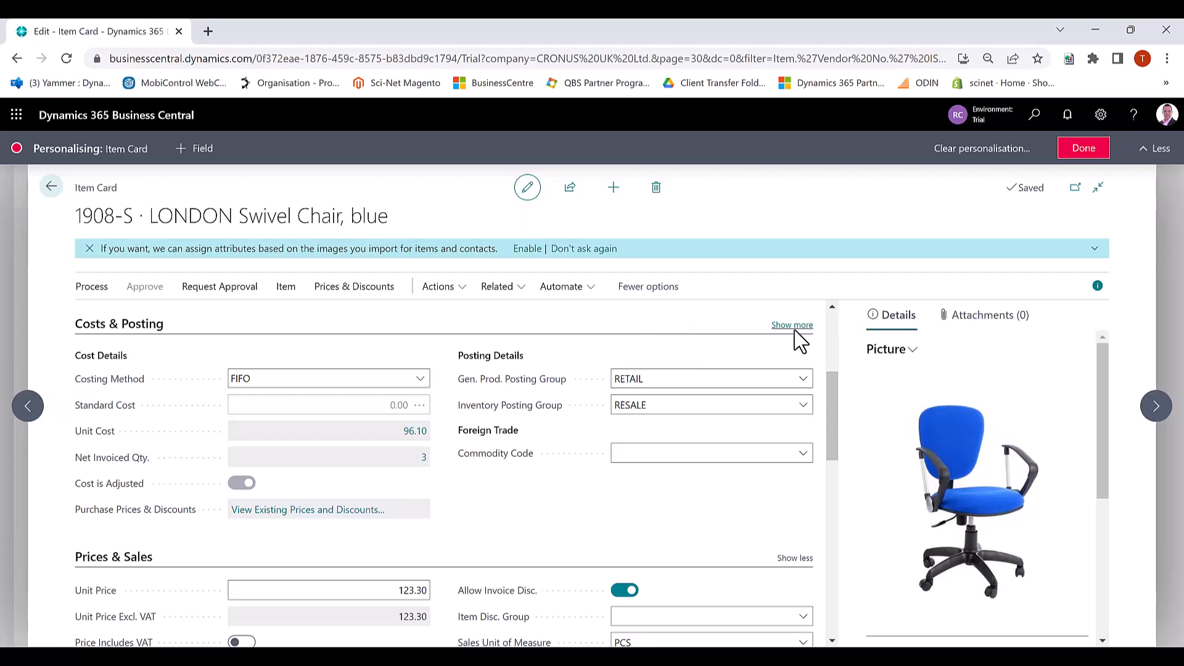
{"action": "left_click", "coordinate": [132, 326]}
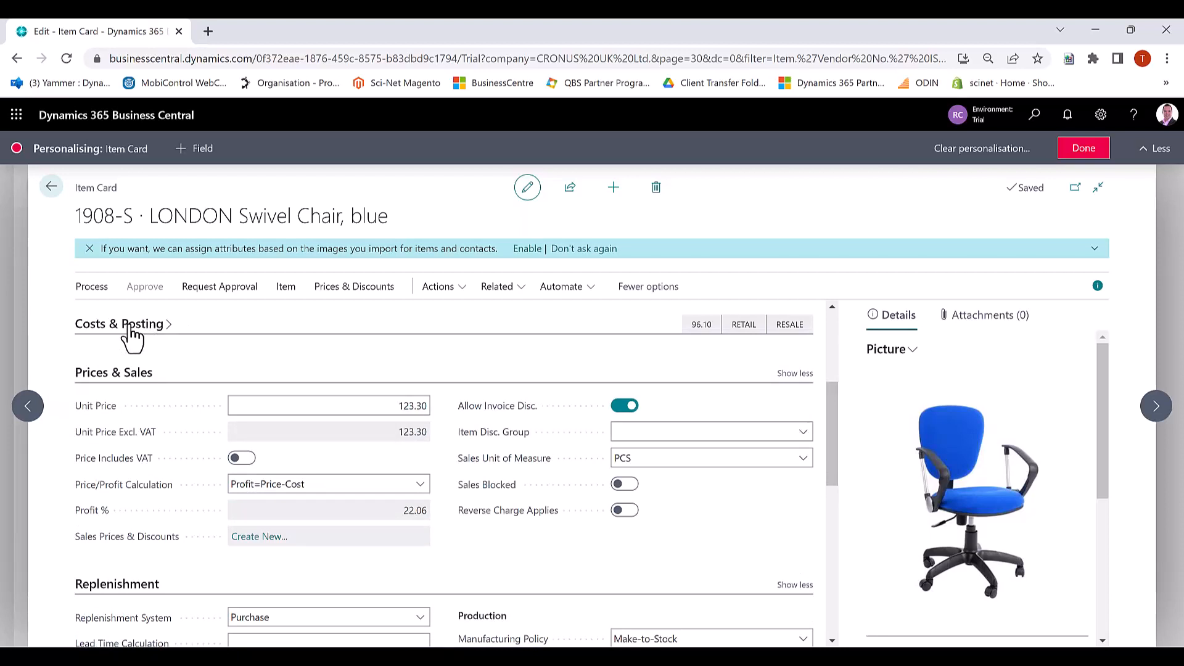
Expand Costs & Posting, set the Costing Method field to show when the section is collapsed, and collapse the section to check it.
{"action": "left_click", "coordinate": [130, 325]}
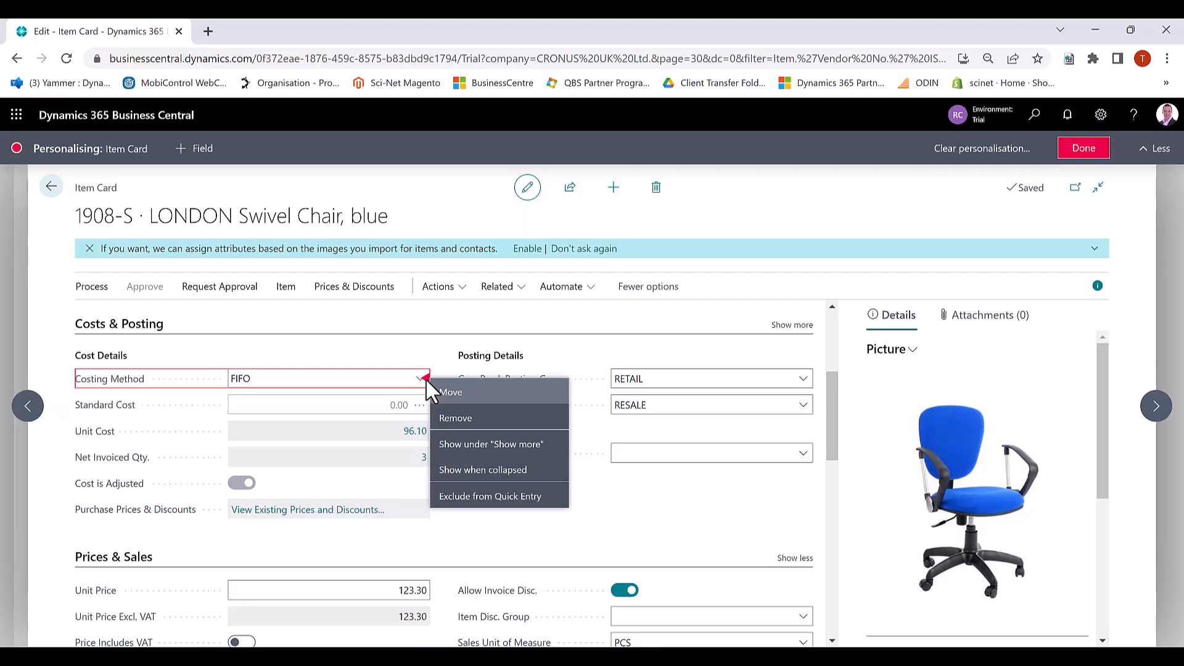
{"action": "left_click", "coordinate": [475, 472]}
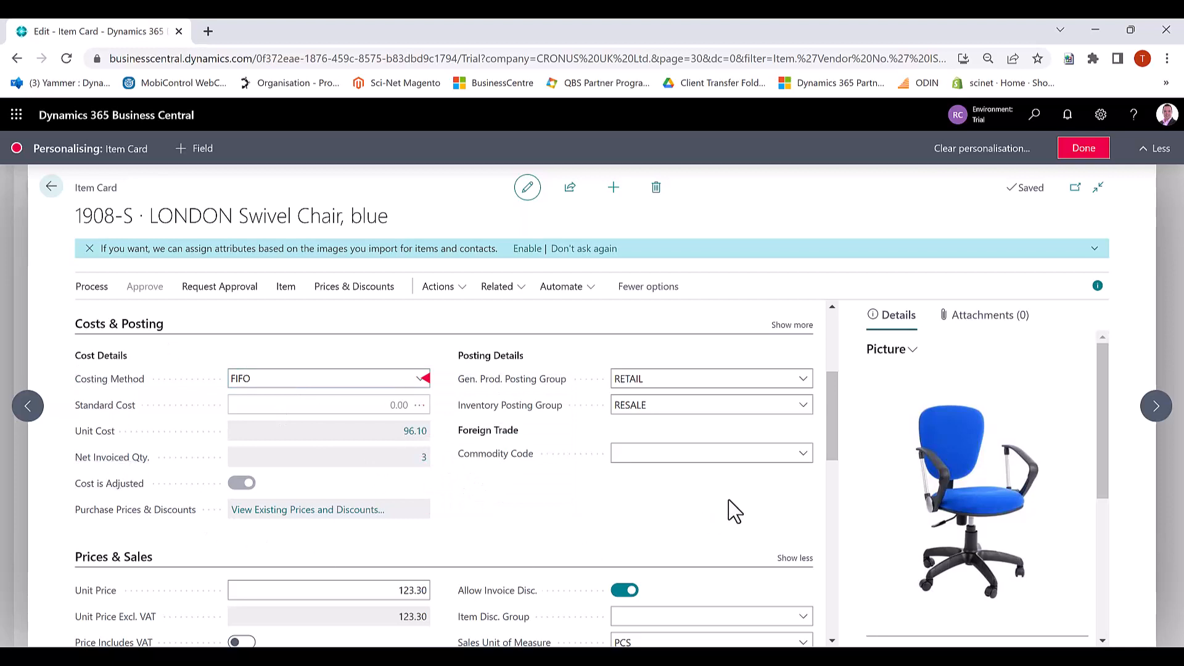
{"action": "left_click", "coordinate": [792, 327]}
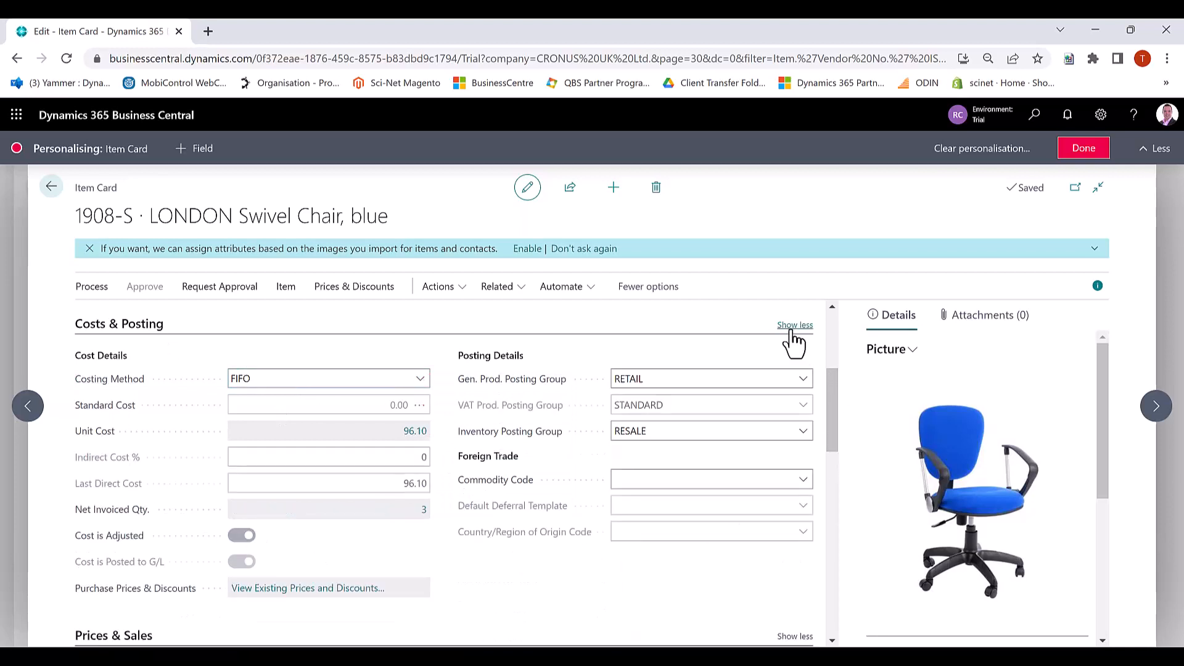
{"action": "left_click", "coordinate": [791, 327]}
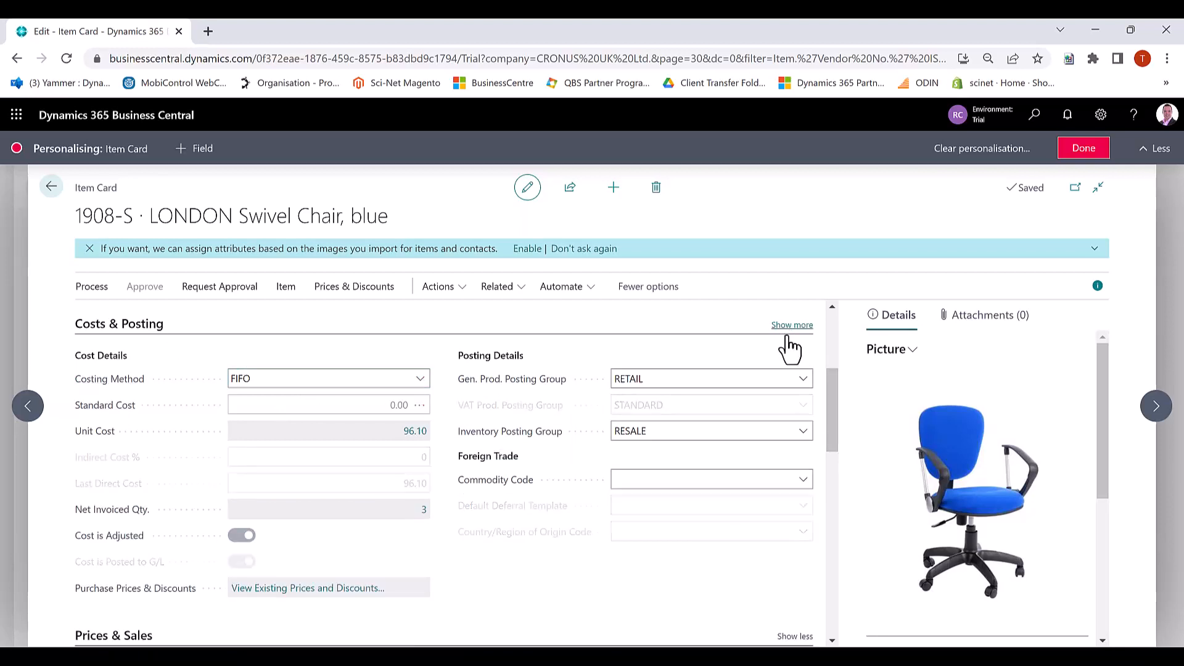
{"action": "left_click", "coordinate": [108, 336]}
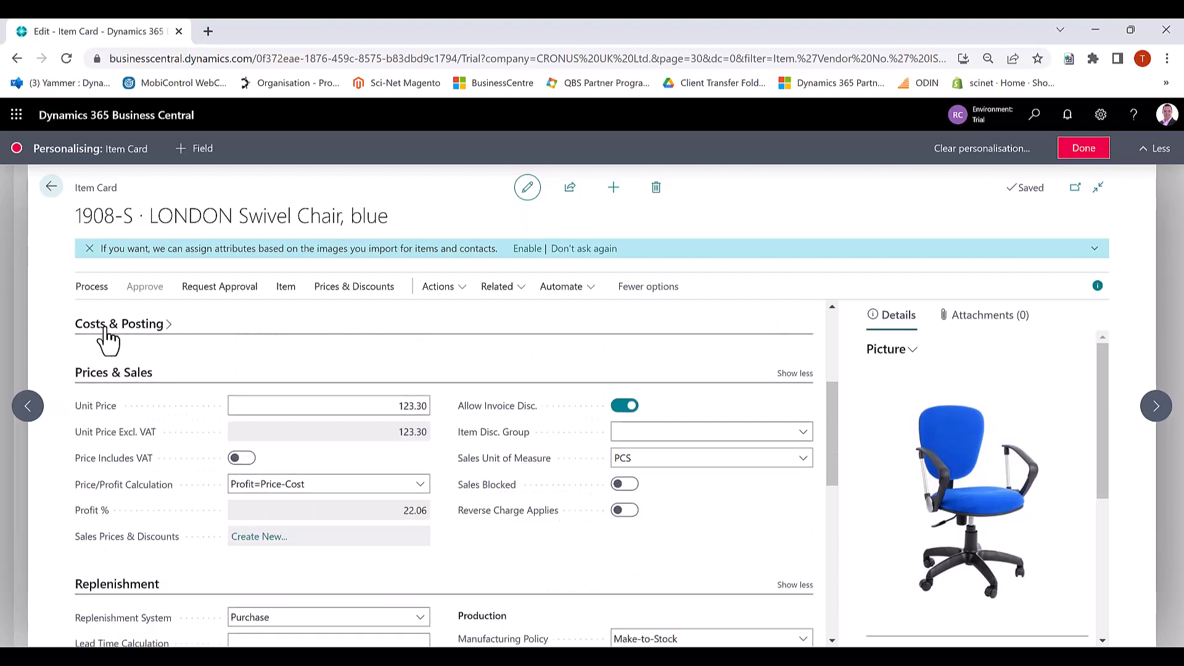